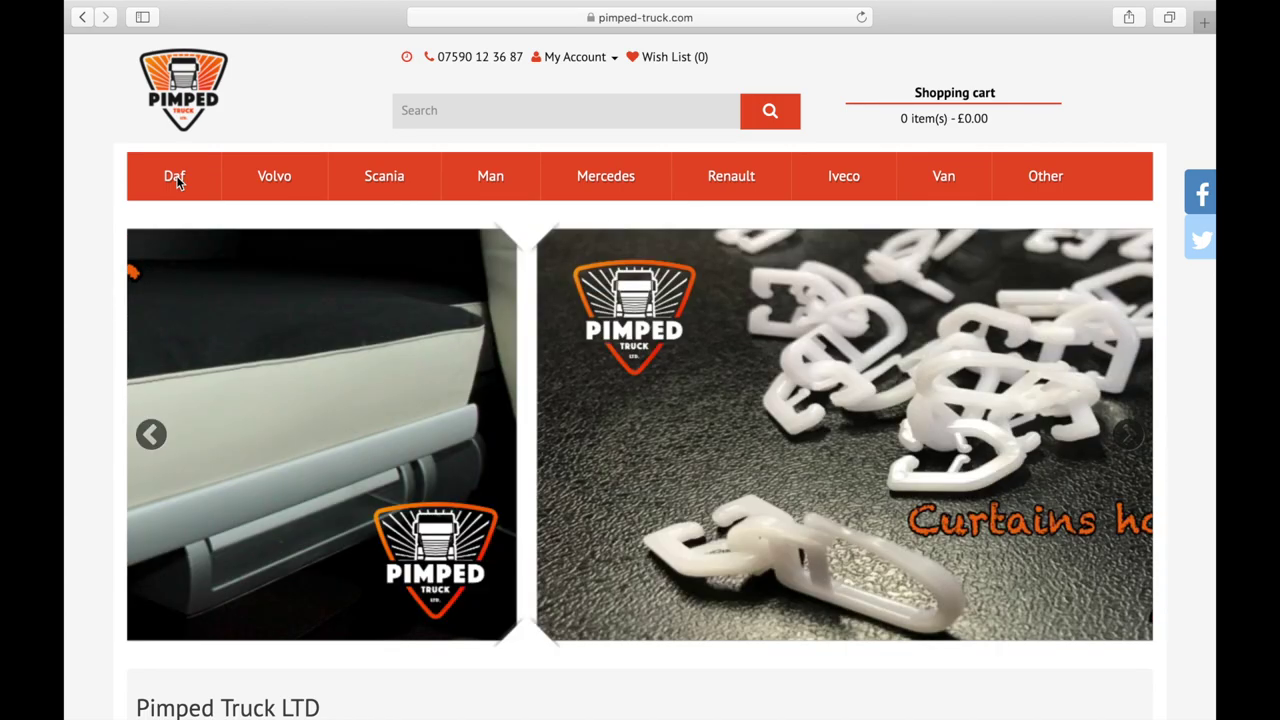
- From the Daf Seat Covers category, open the £165.00 DAF 106XF / DAF CF EURO6 eco leather covers
click(176, 180)
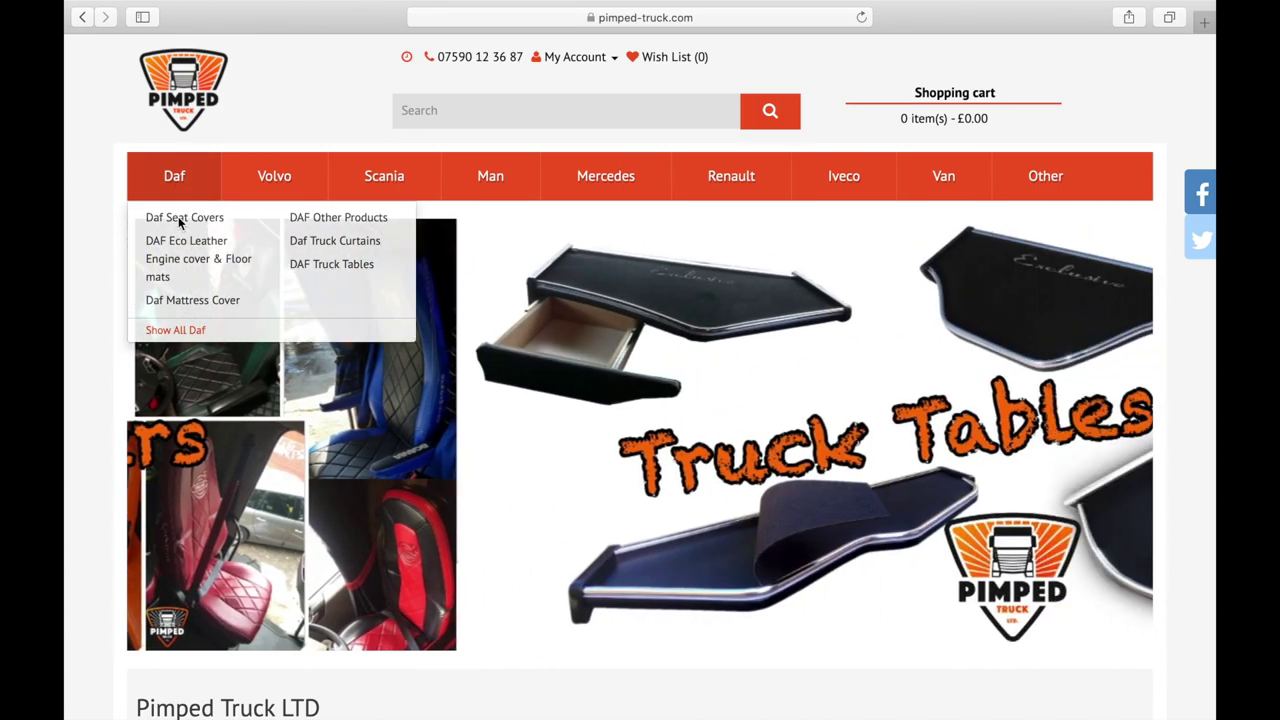
click(179, 220)
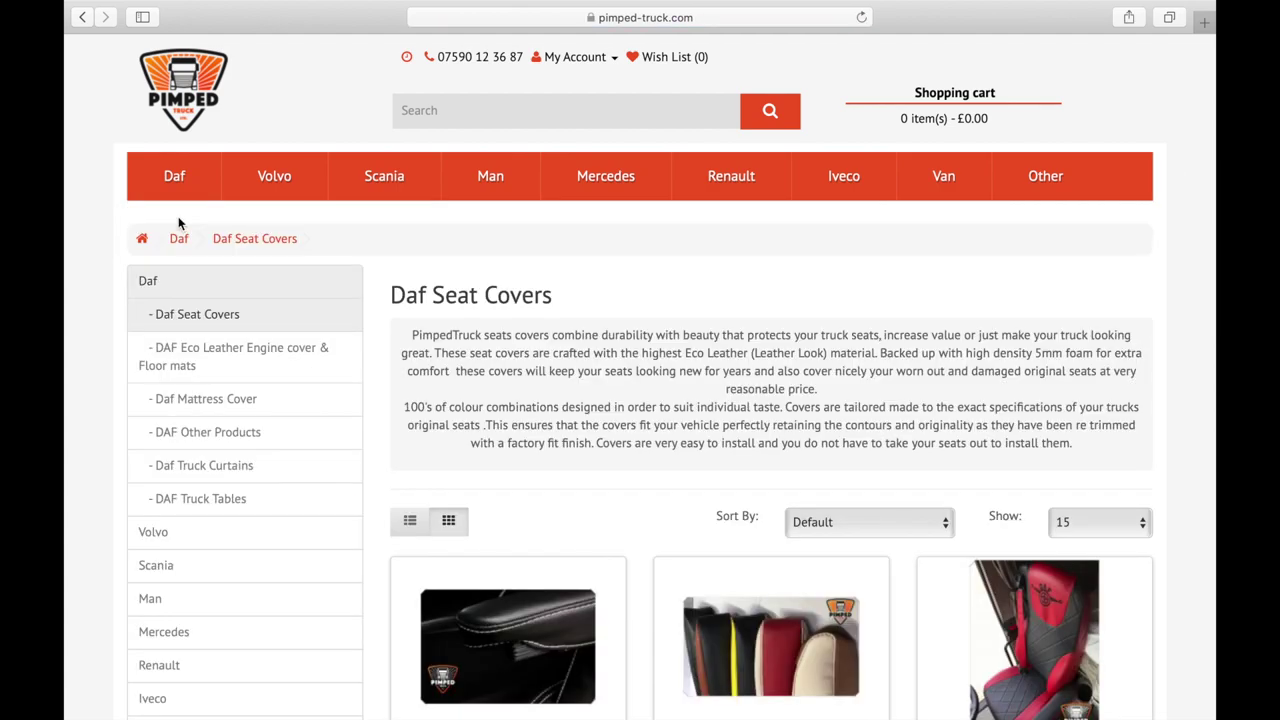
scroll(667, 368, down, 4)
scroll(667, 368, down, 5)
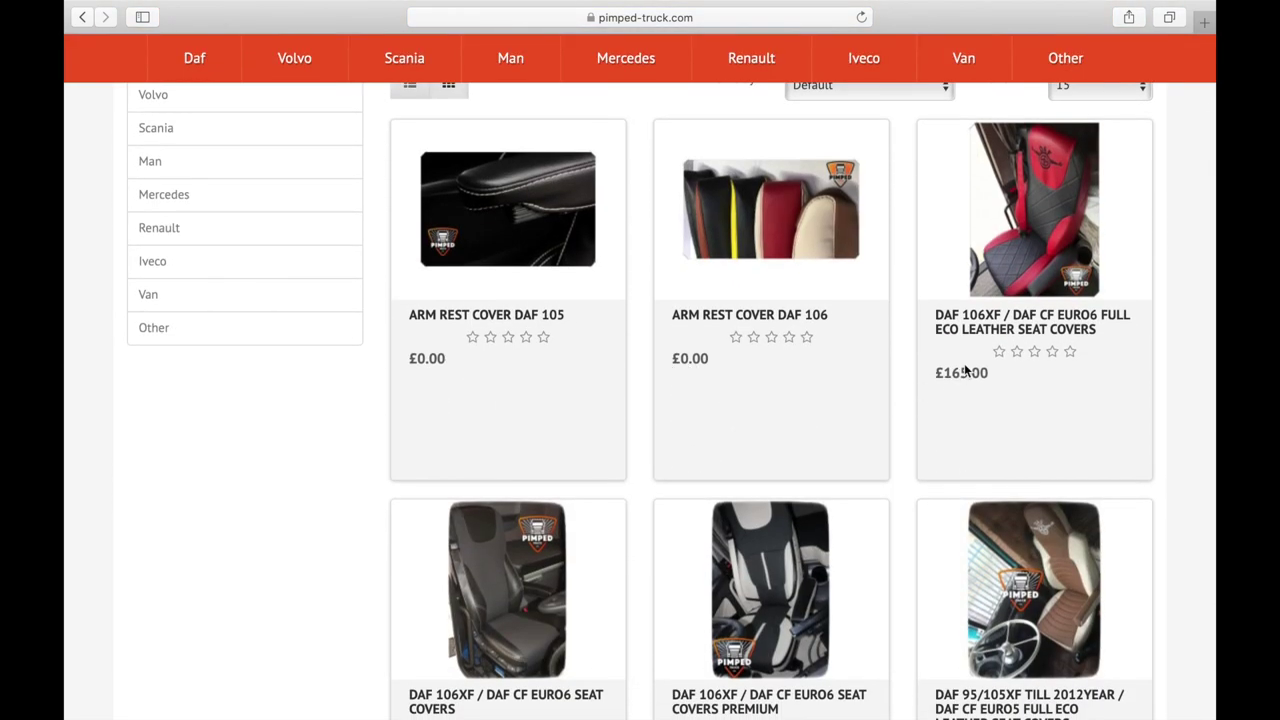
click(1000, 322)
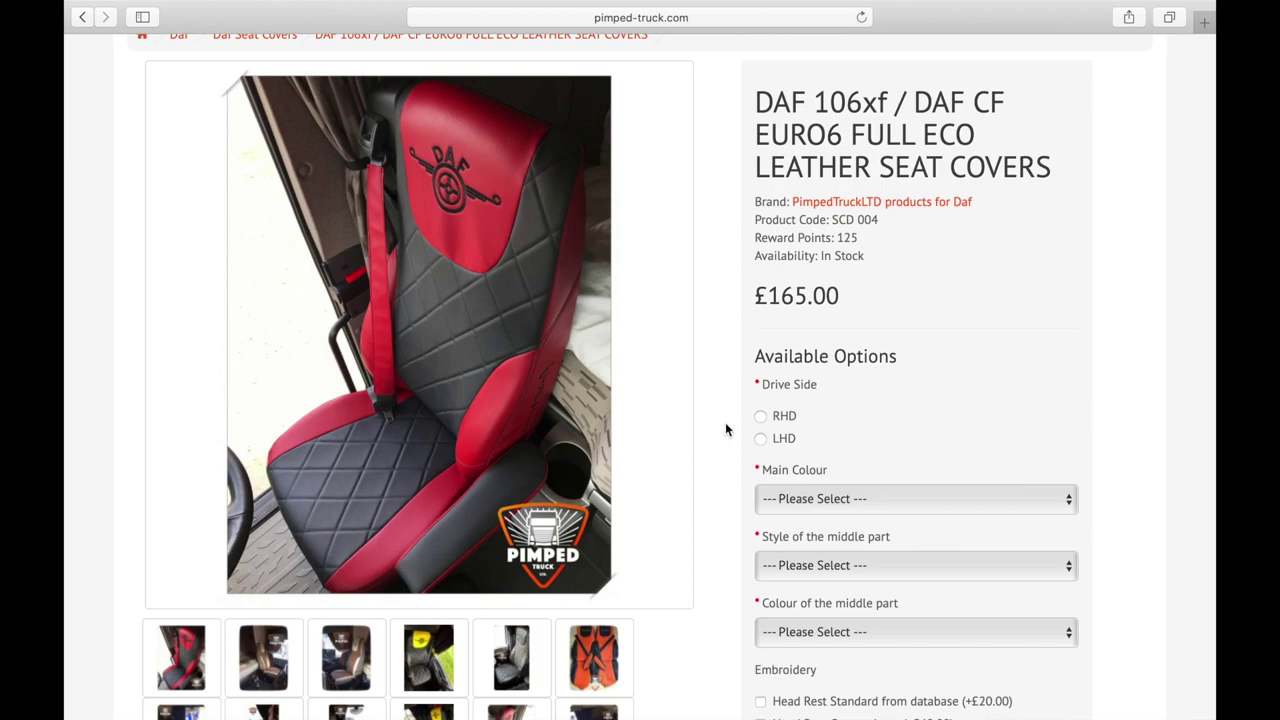
- Choose RHD as the drive side and Brown as the seat covers' main colour
click(760, 418)
scroll(730, 498, down, 4)
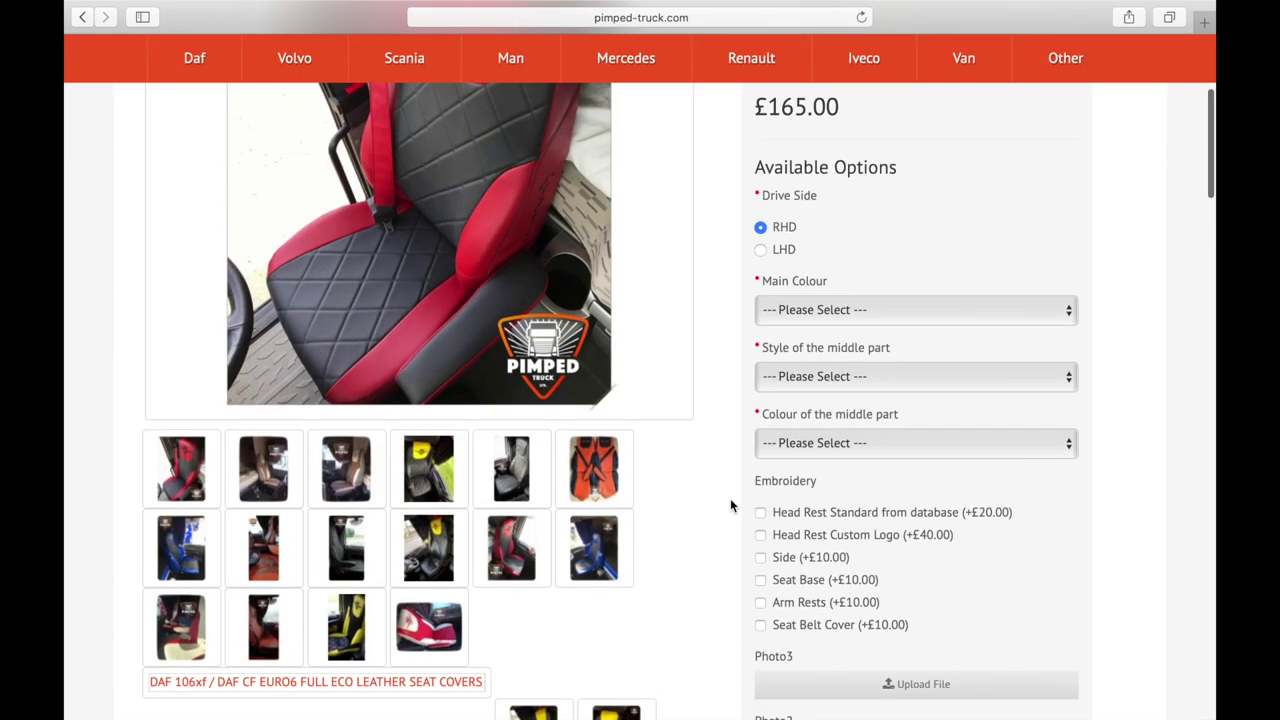
click(811, 312)
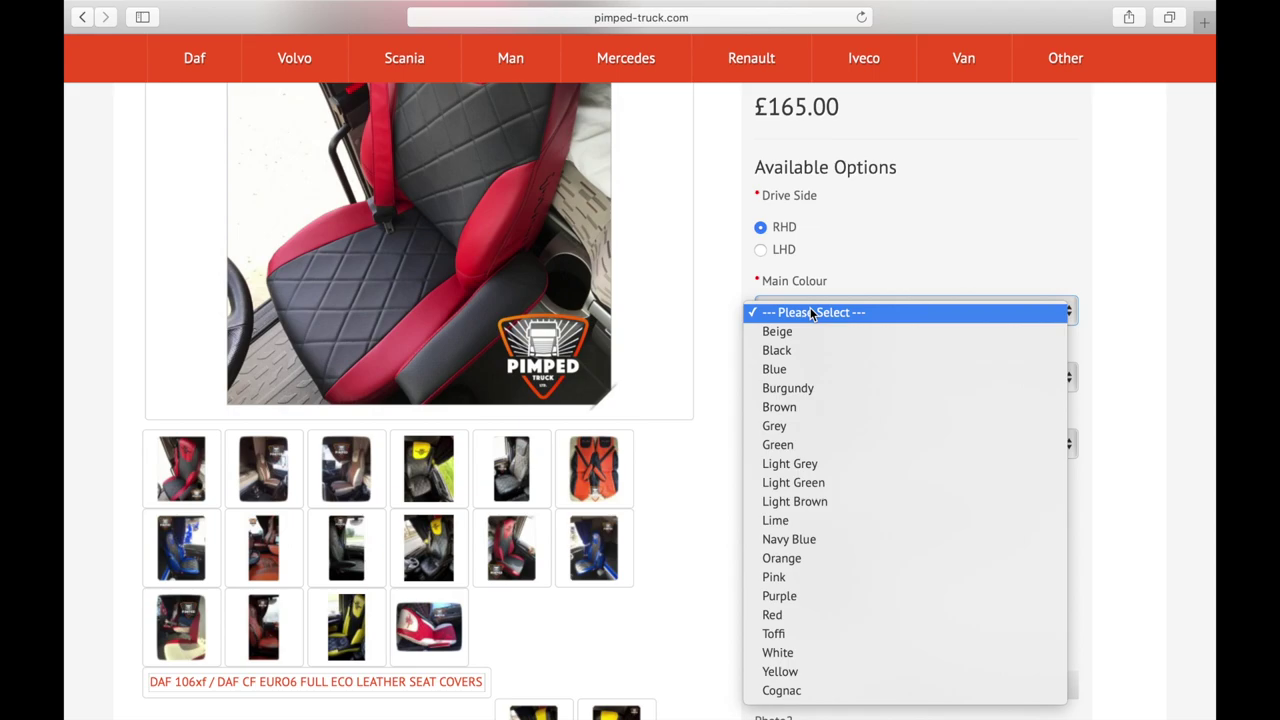
click(820, 407)
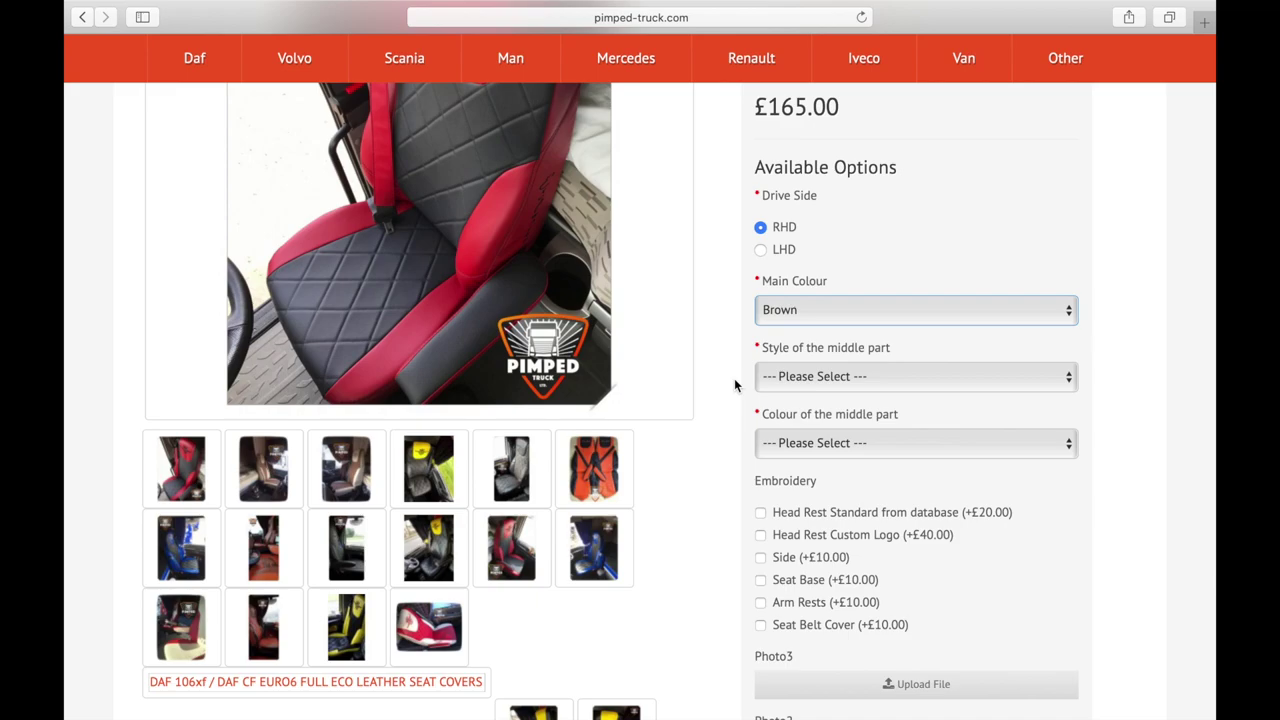
click(775, 385)
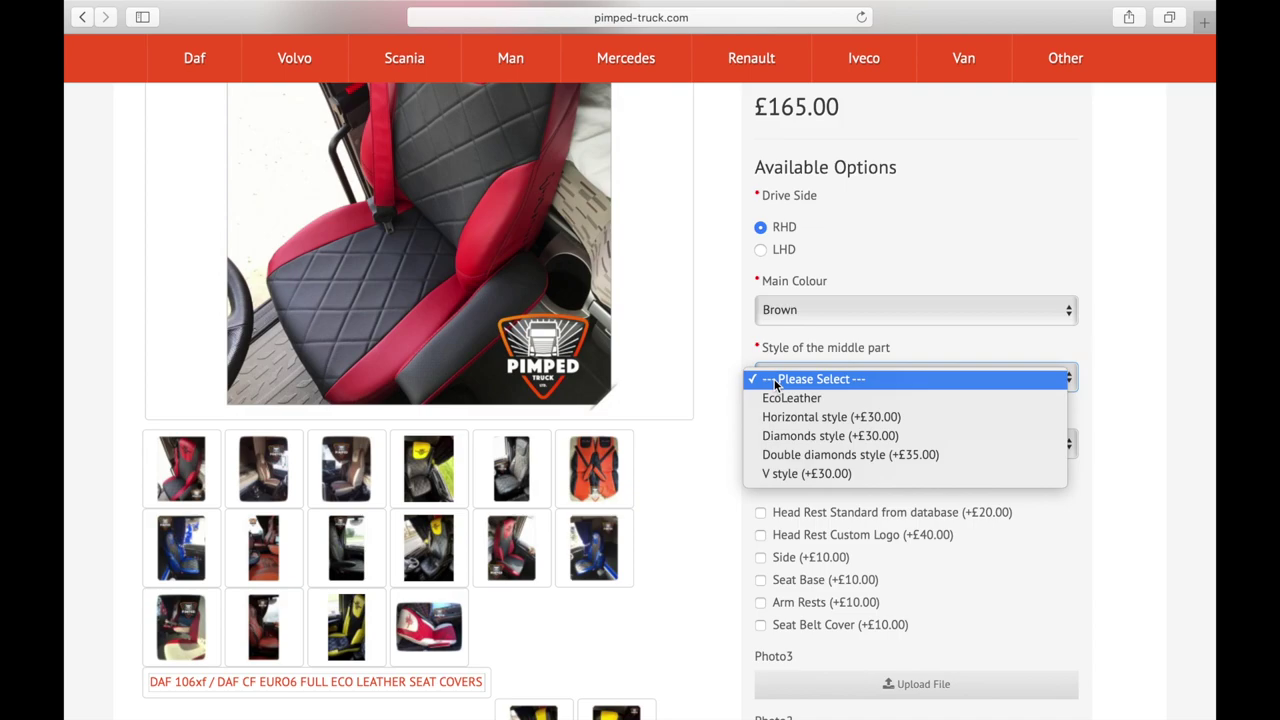
scroll(775, 385, up, 3)
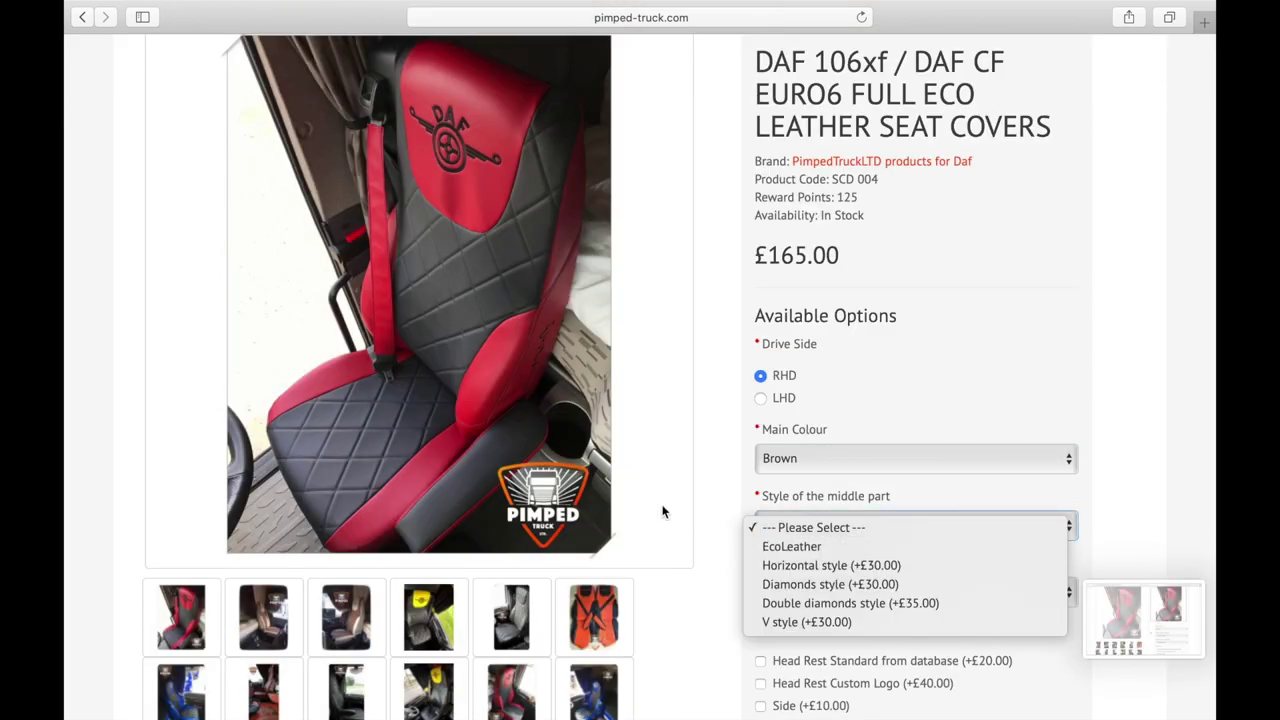
click(323, 320)
mouse_move(397, 352)
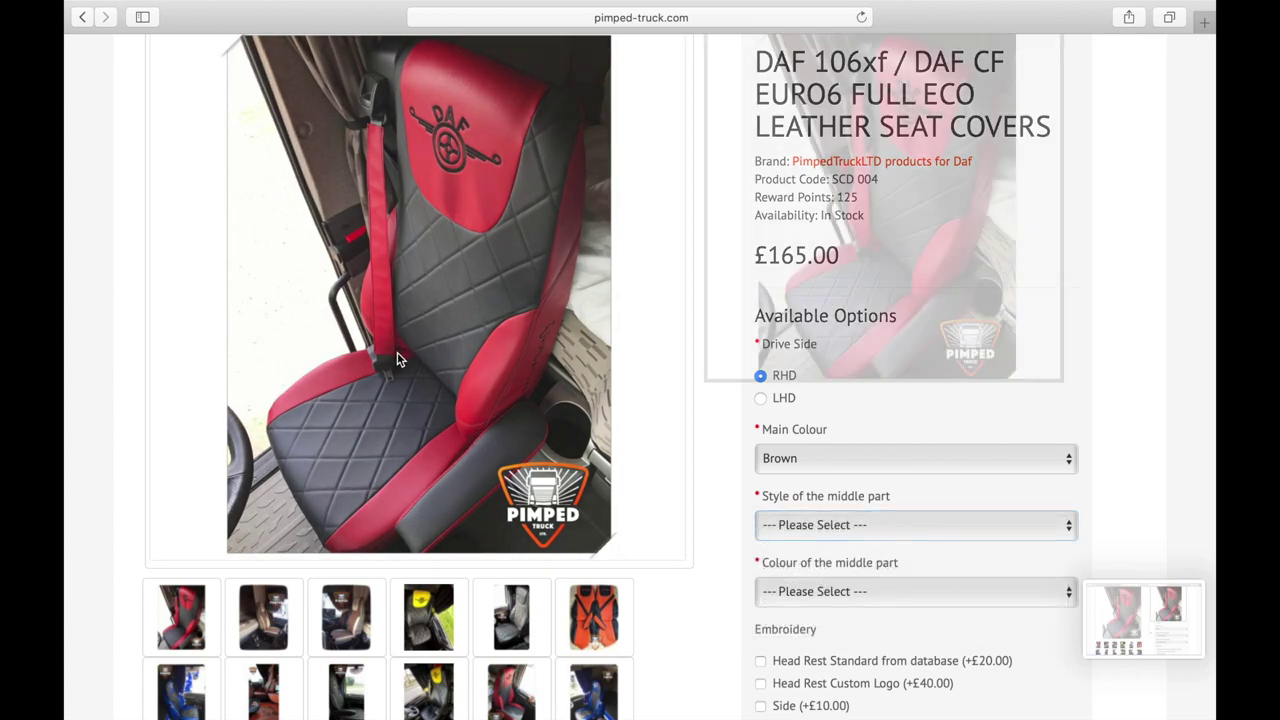
click(369, 430)
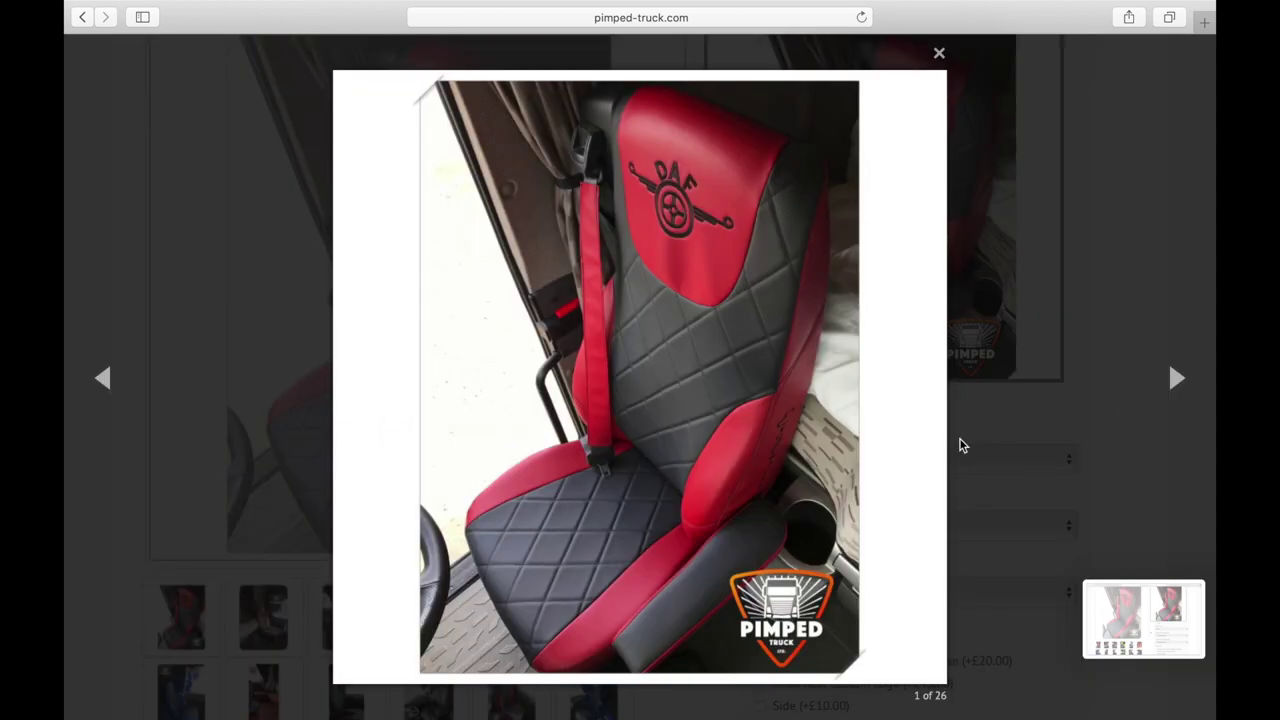
click(102, 378)
click(102, 378)
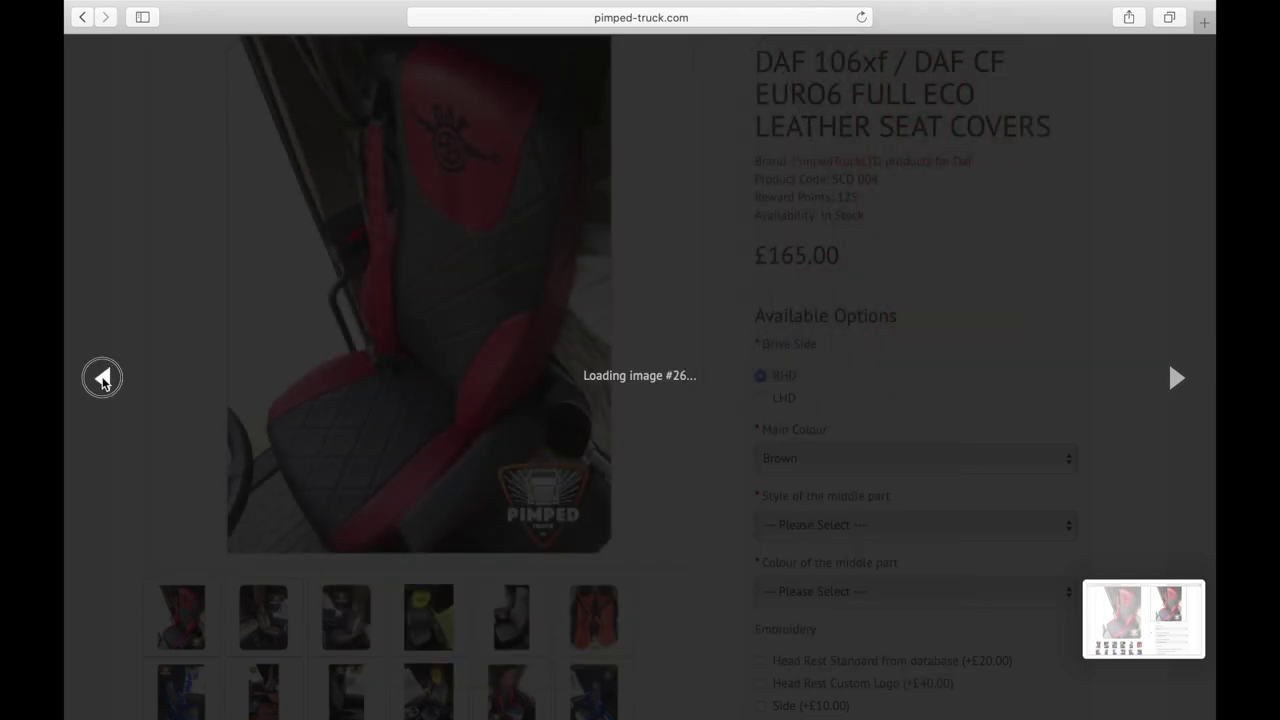
click(102, 378)
click(102, 378)
click(102, 378)
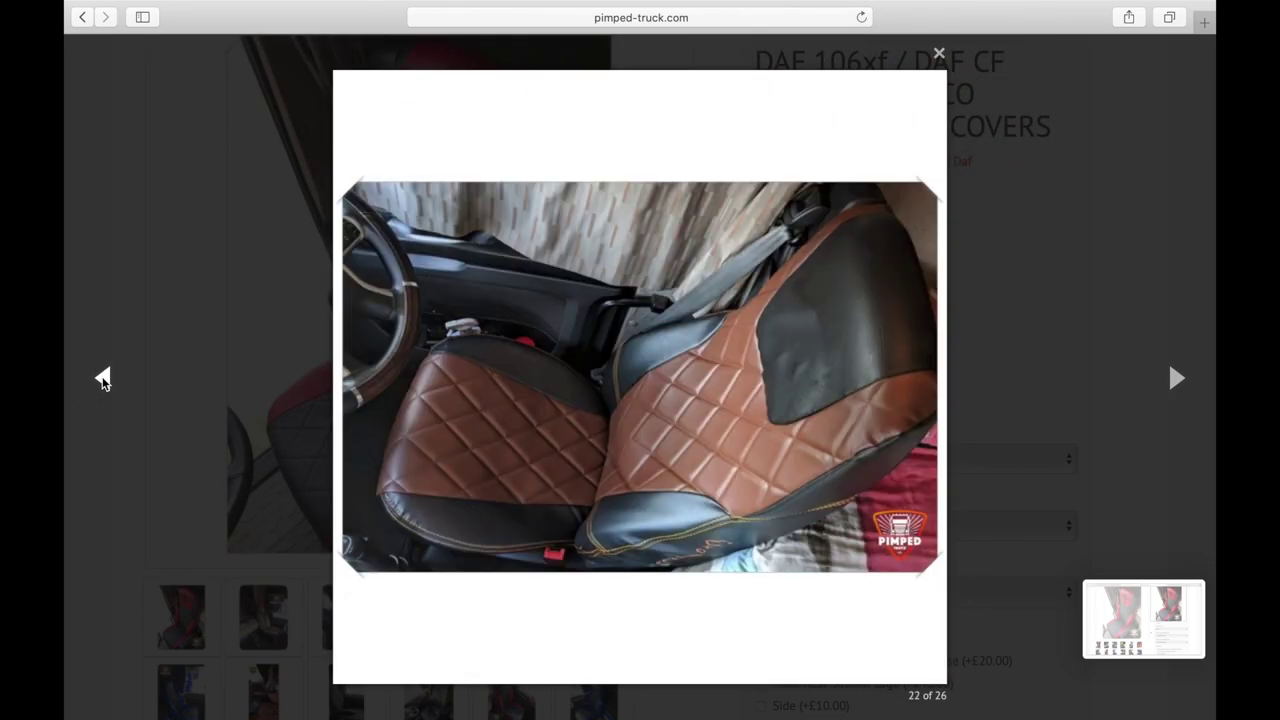
click(102, 378)
click(102, 378)
click(102, 378)
click(102, 378)
click(102, 378)
click(102, 378)
click(102, 378)
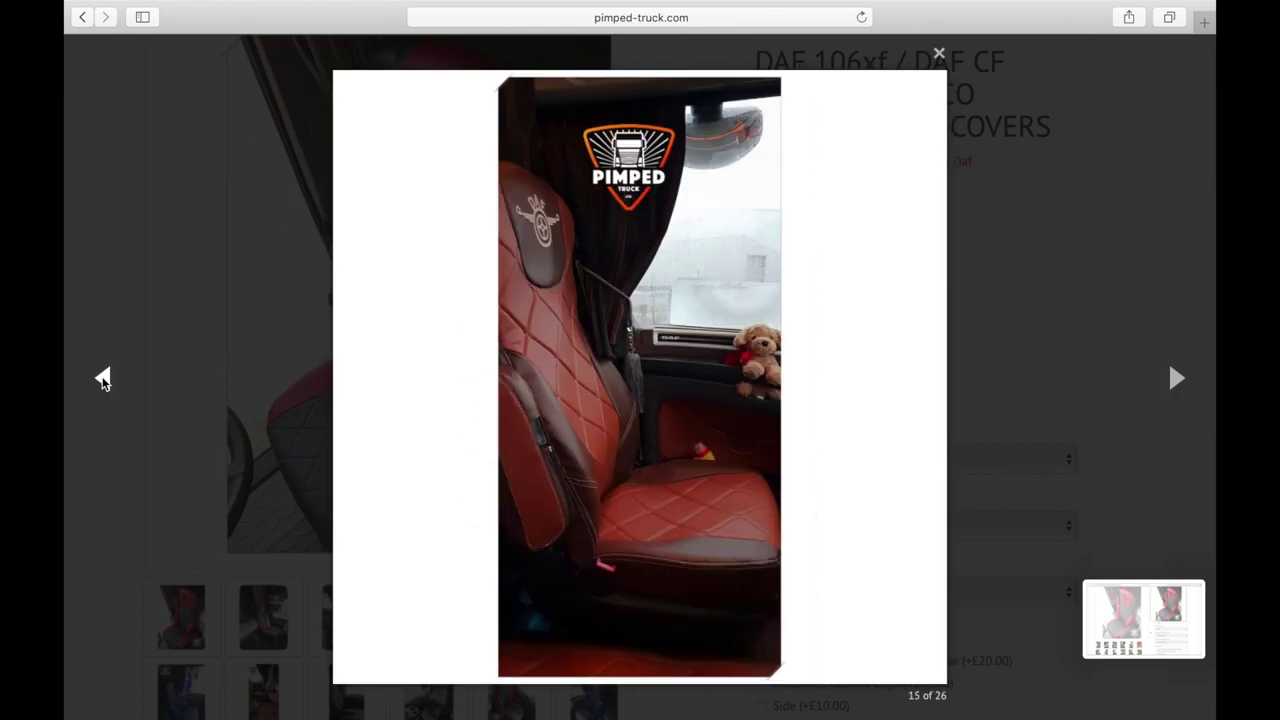
click(102, 378)
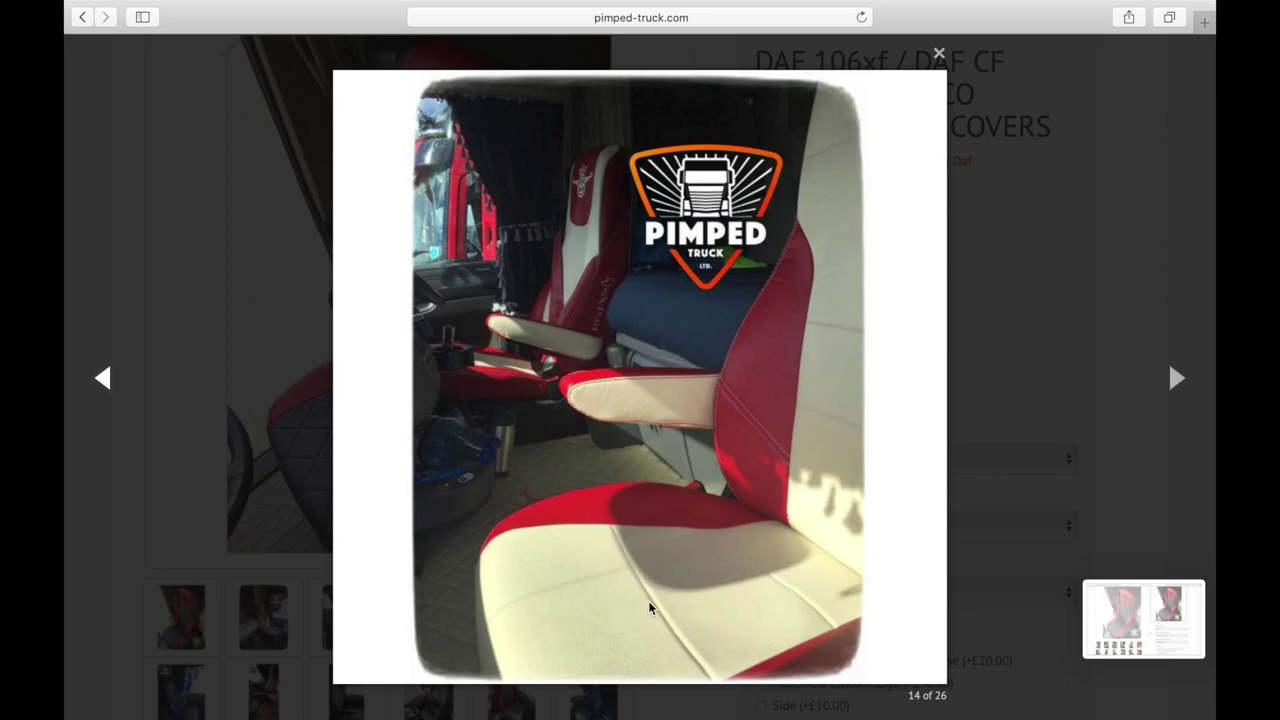
click(938, 53)
click(828, 524)
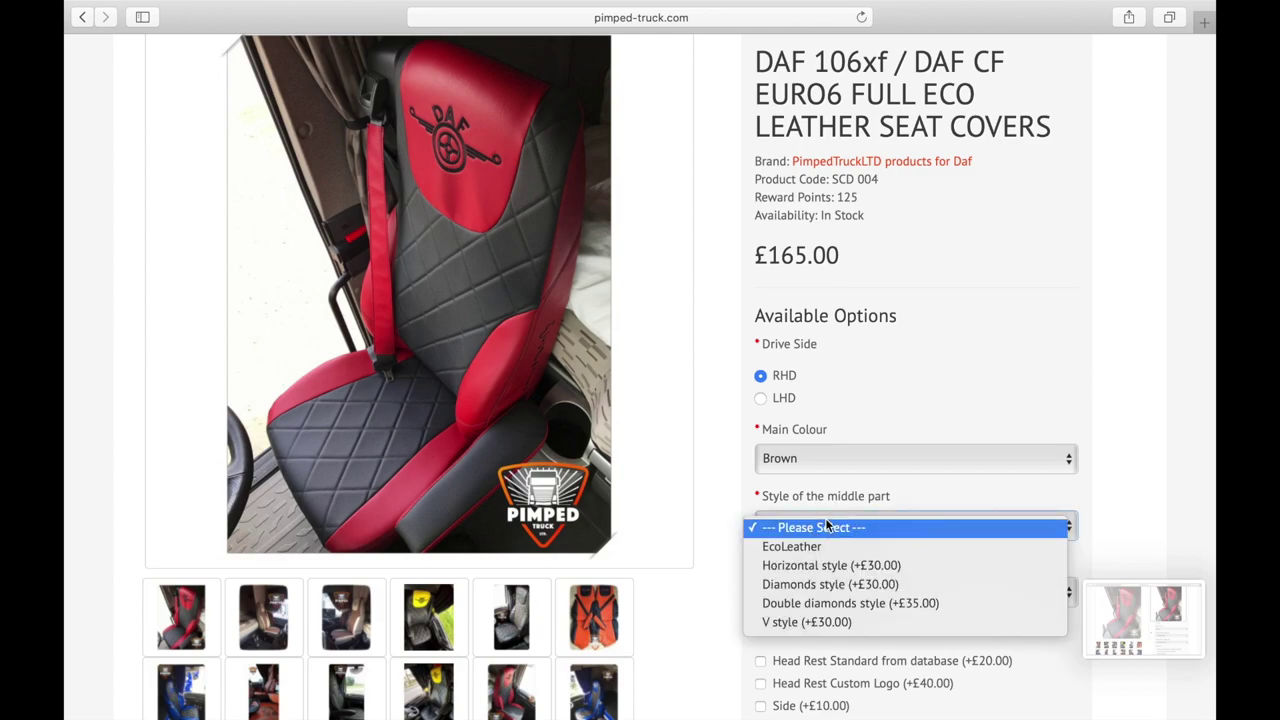
click(716, 472)
click(452, 332)
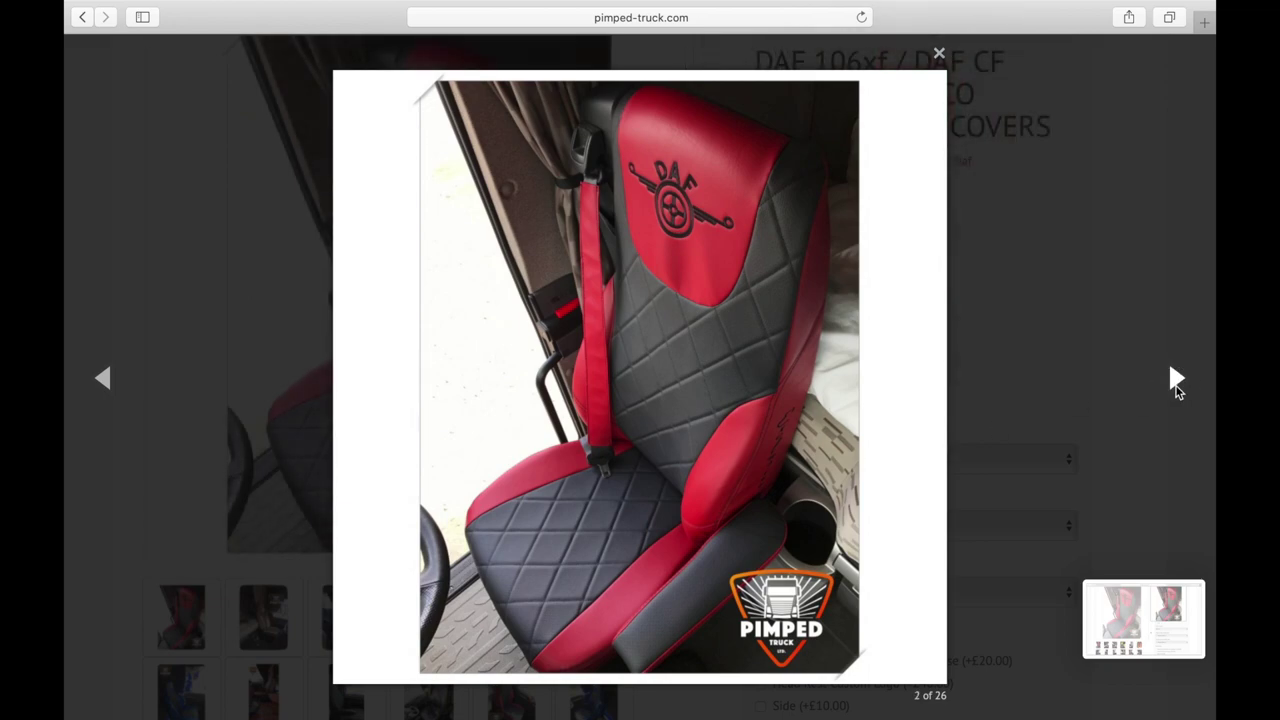
double_click(1176, 380)
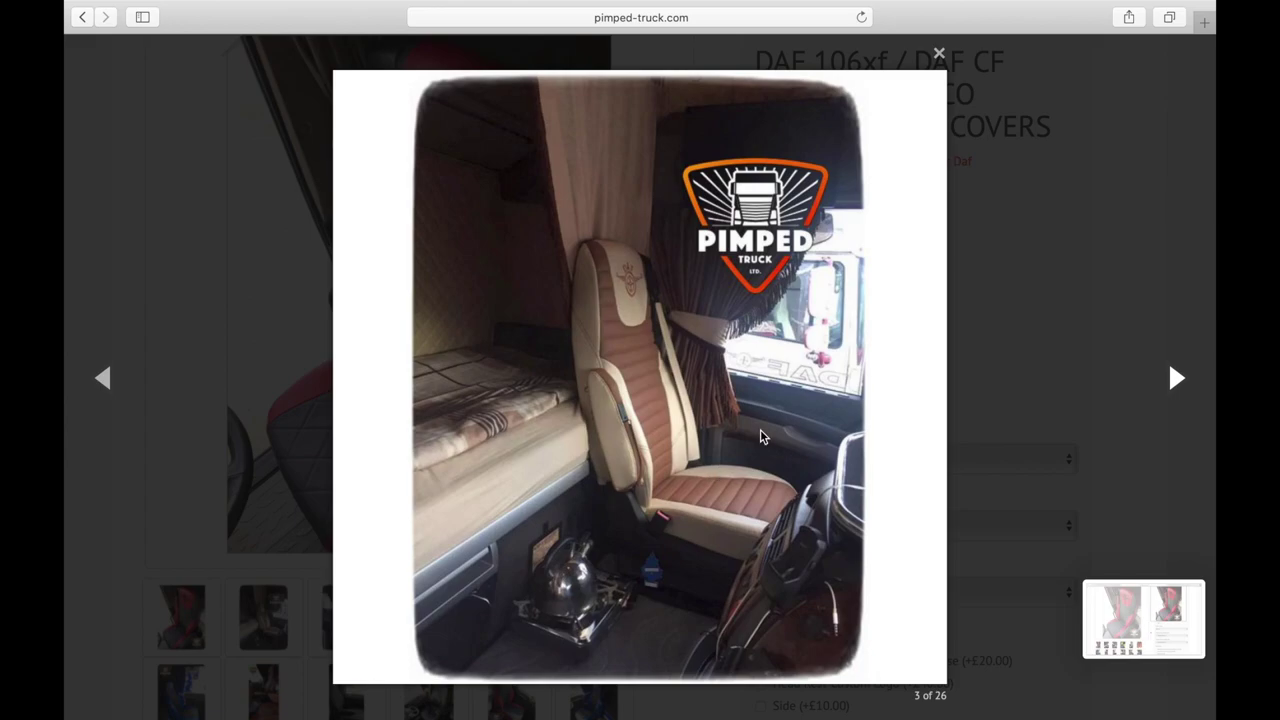
click(938, 53)
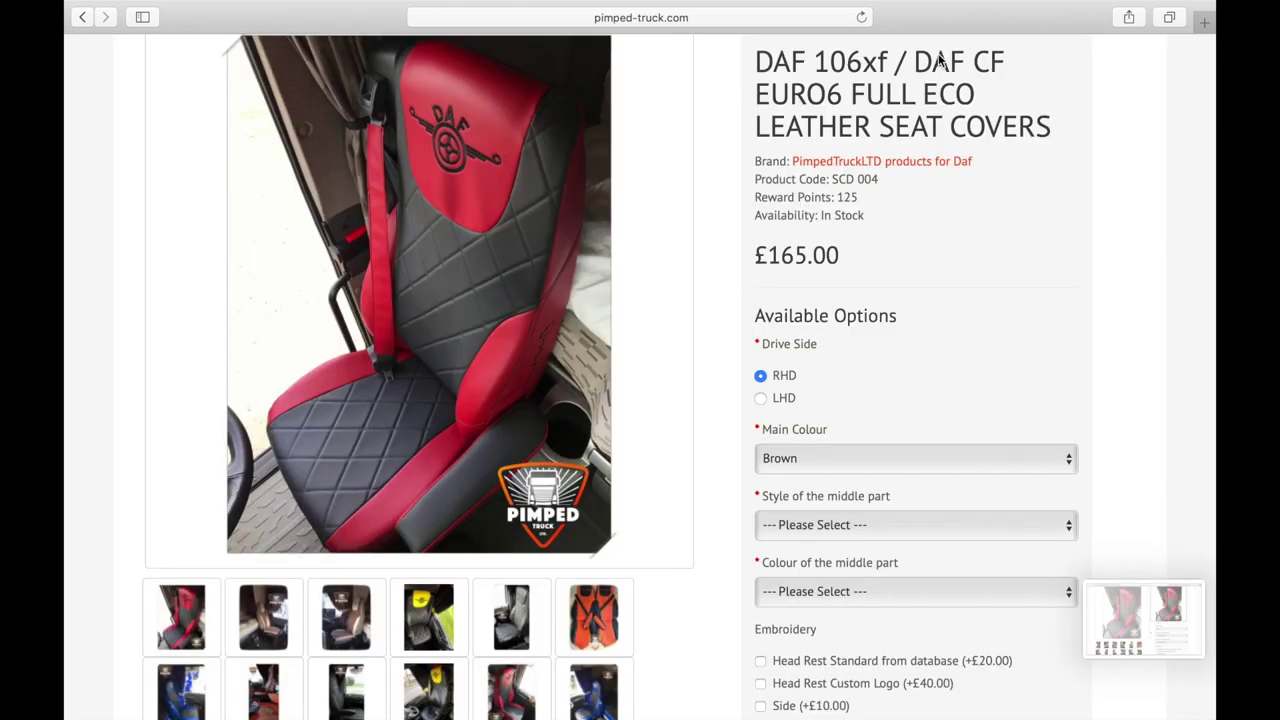
click(805, 525)
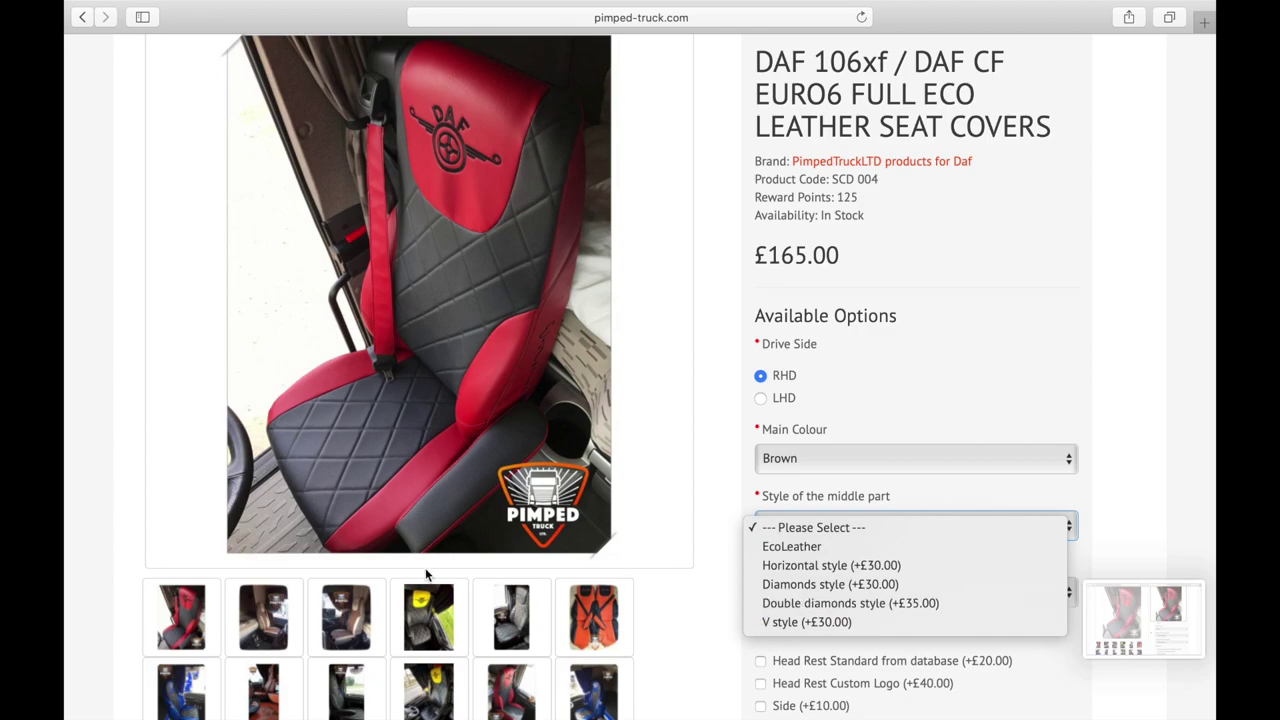
click(699, 455)
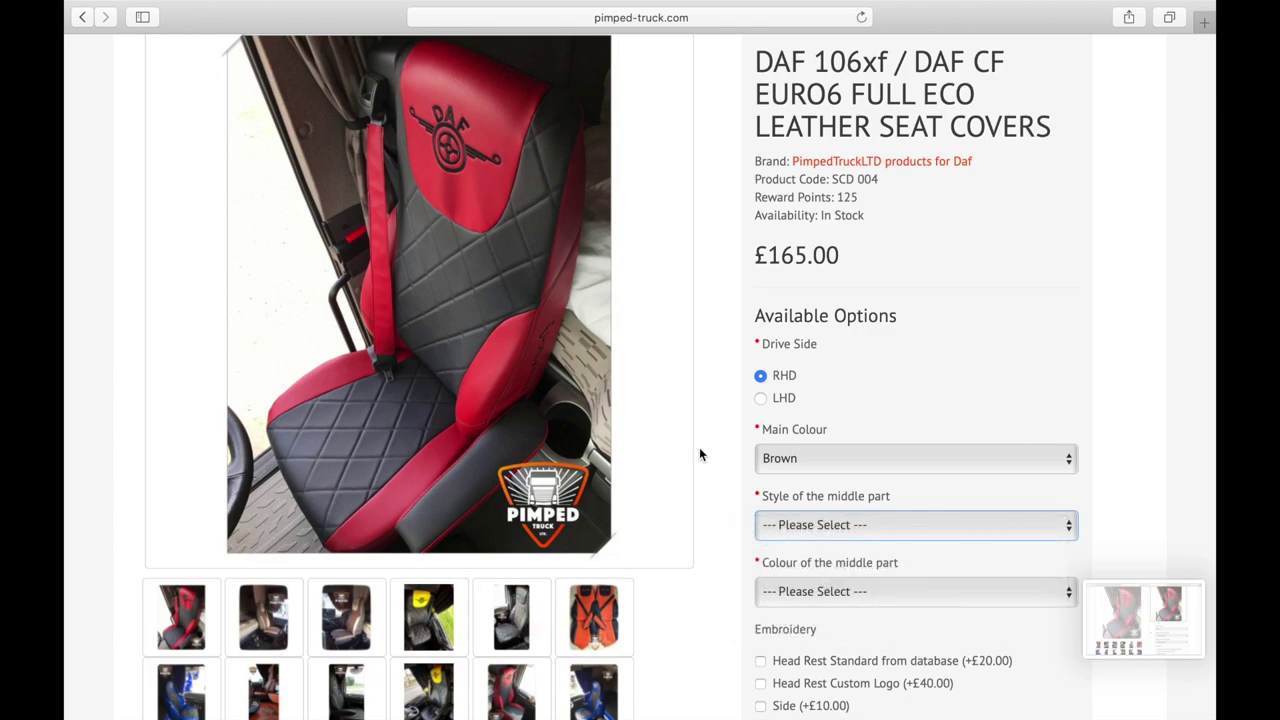
click(512, 620)
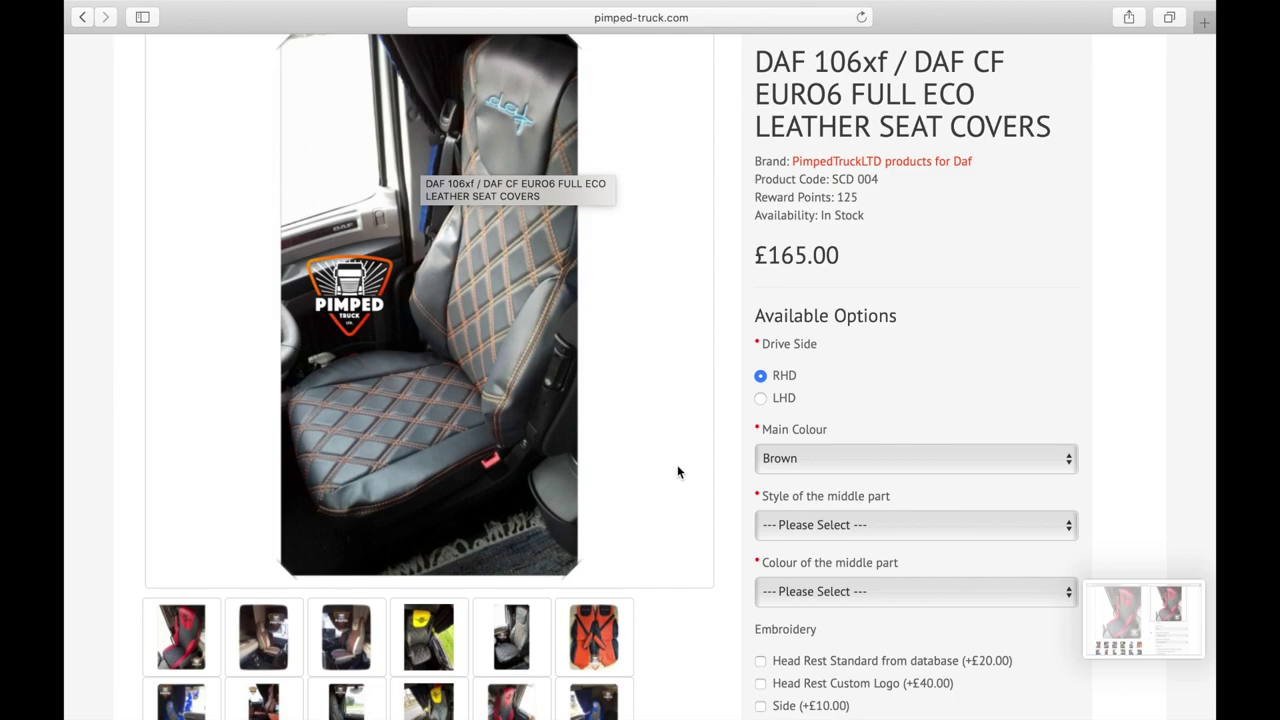
click(775, 524)
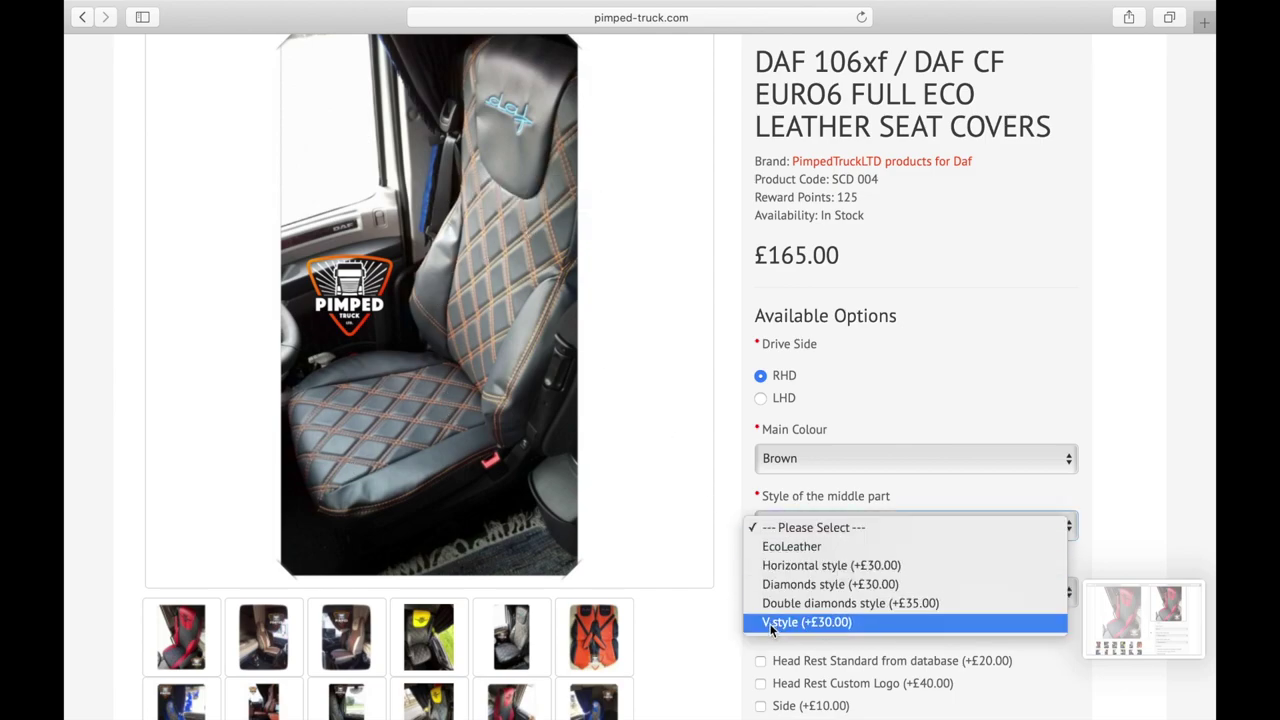
click(698, 632)
scroll(698, 632, down, 10)
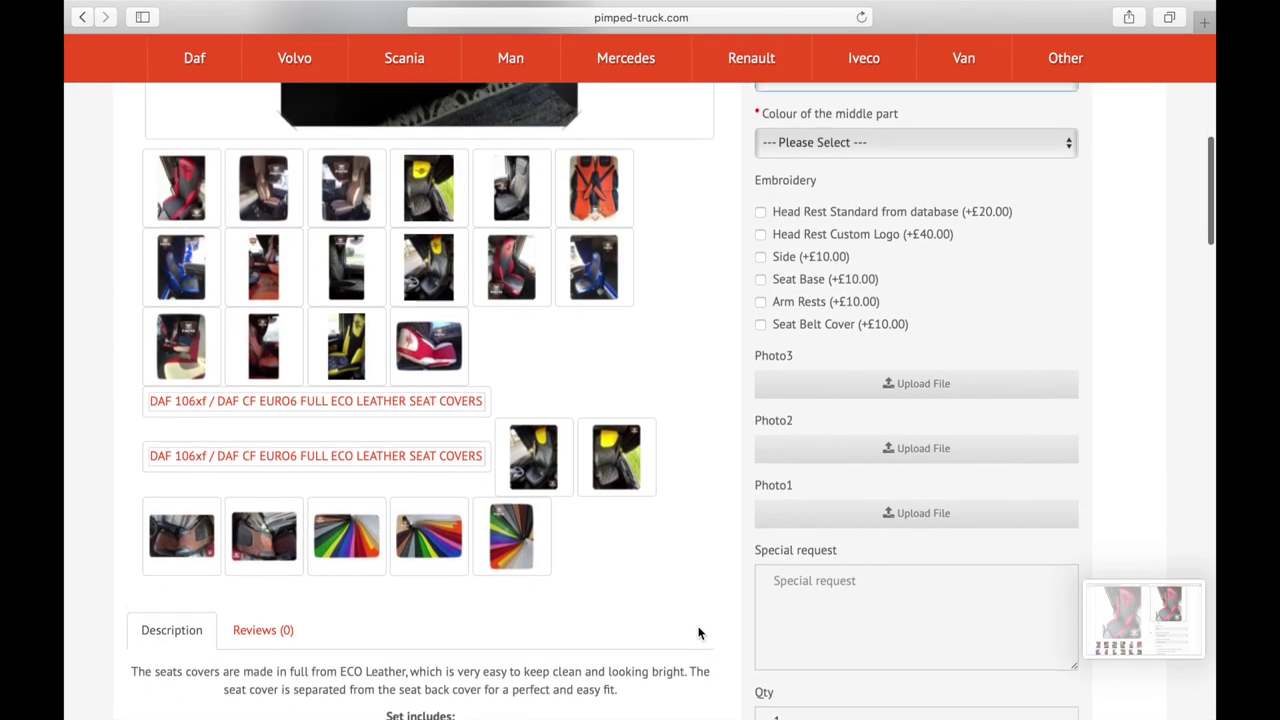
scroll(698, 632, down, 5)
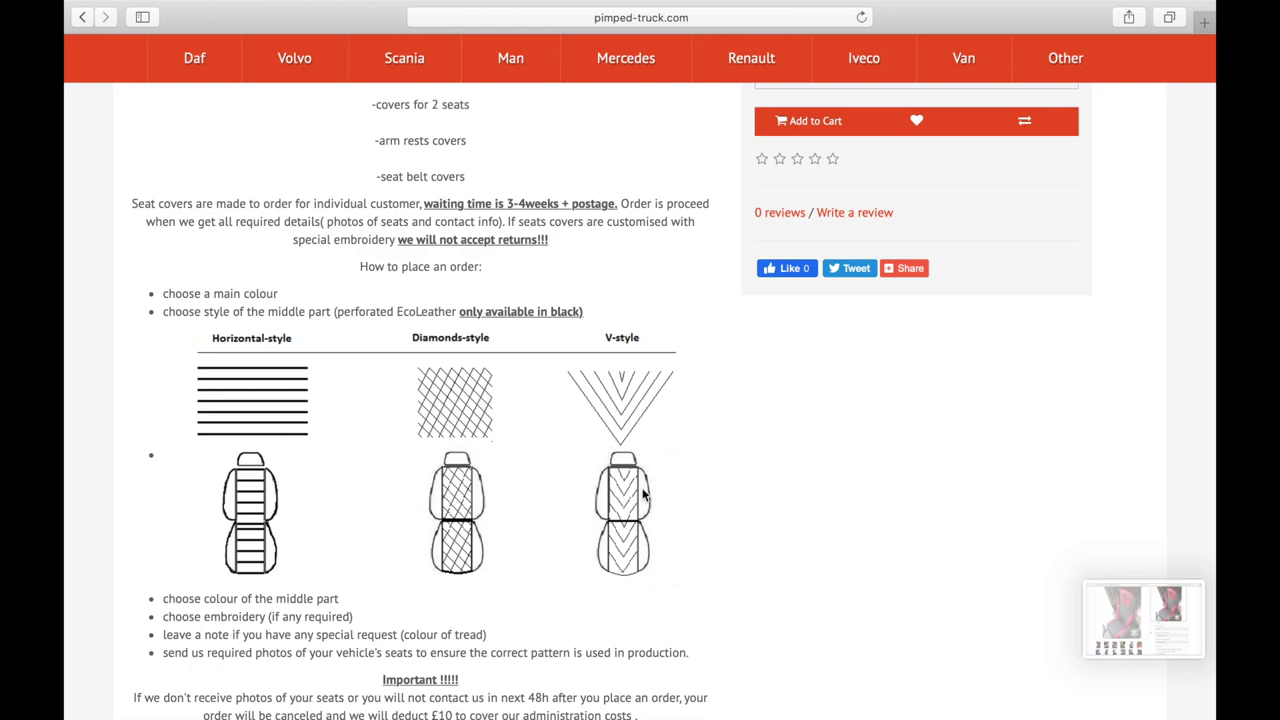
scroll(707, 238, up, 15)
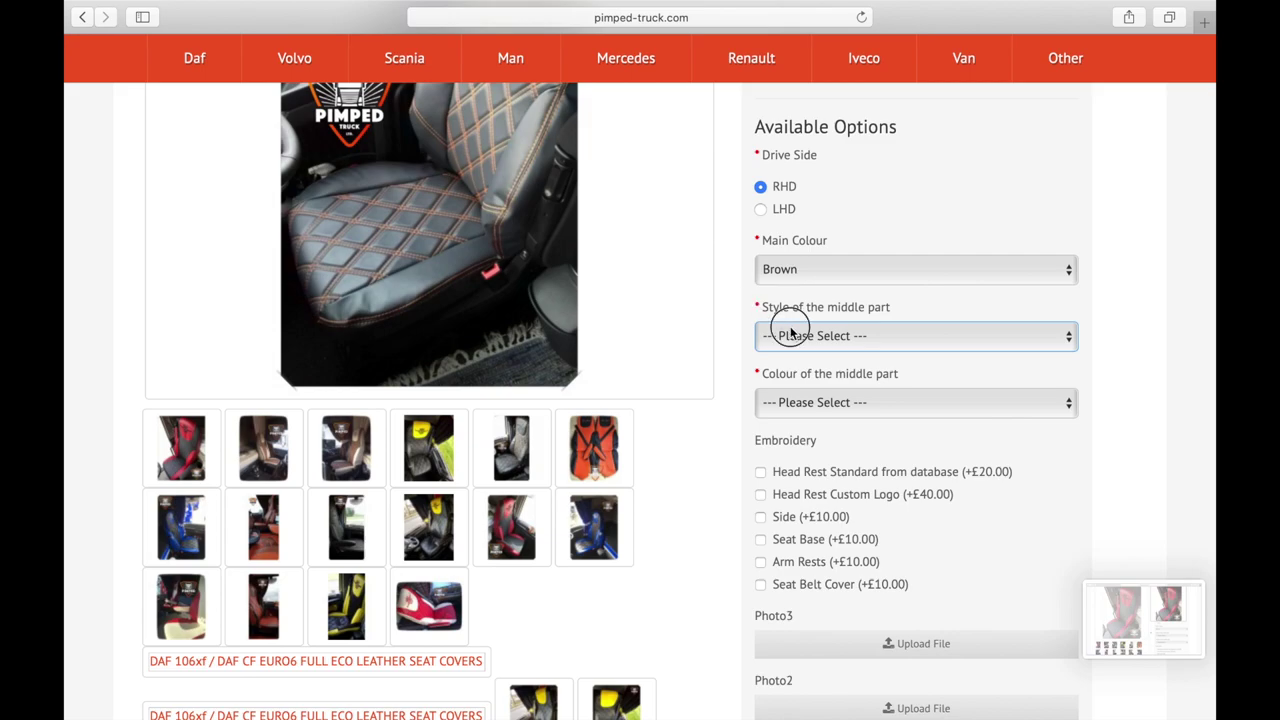
- Set the middle part to Diamonds style (+£30.00) with Light Grey colour
click(791, 335)
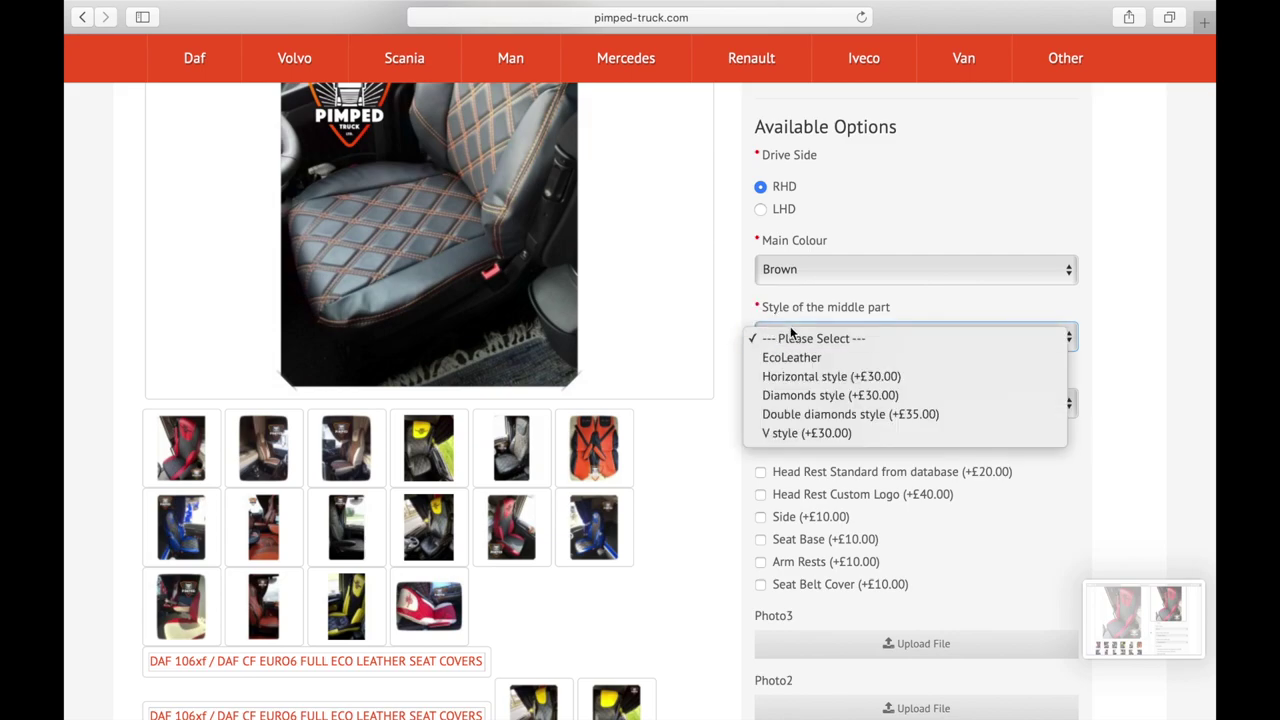
click(803, 396)
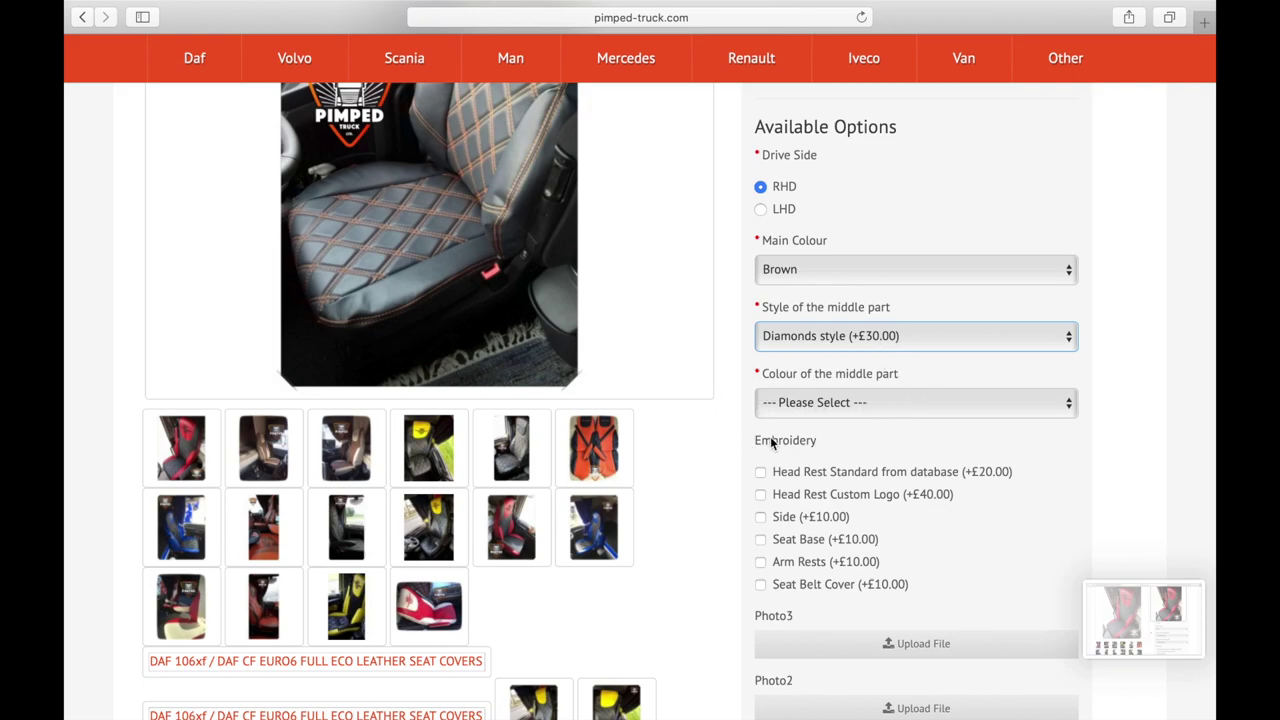
click(835, 413)
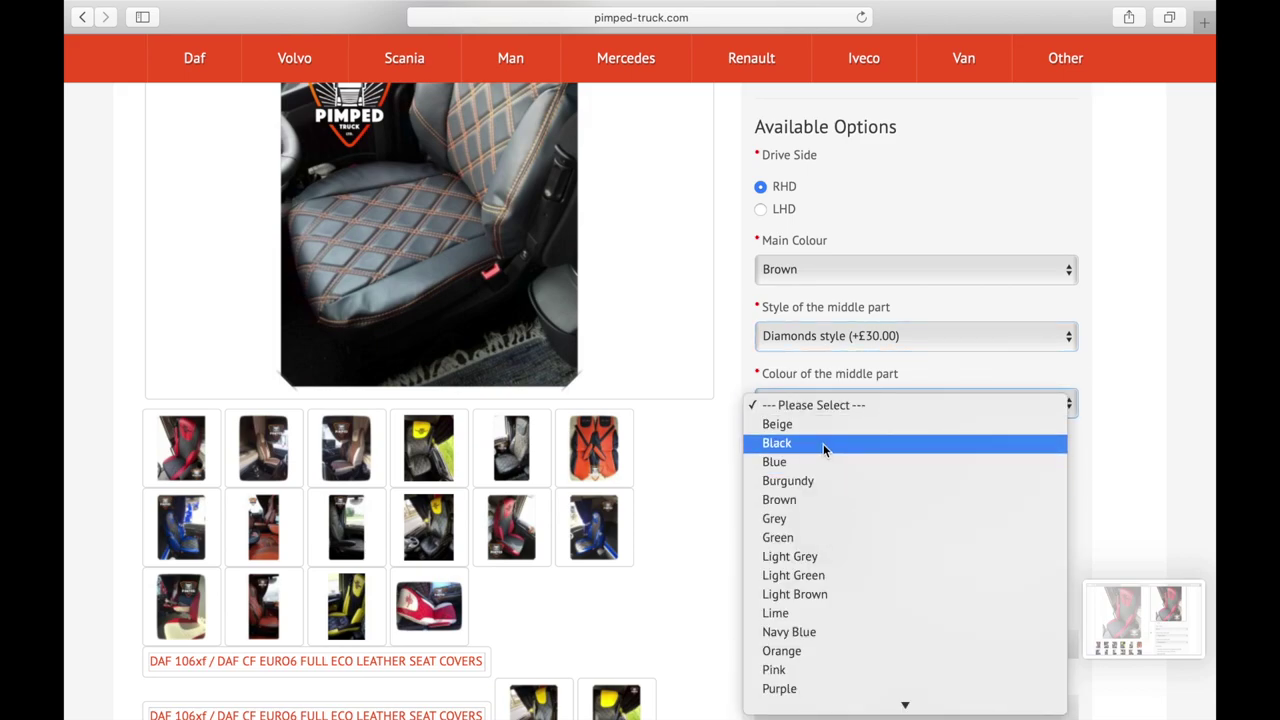
click(811, 557)
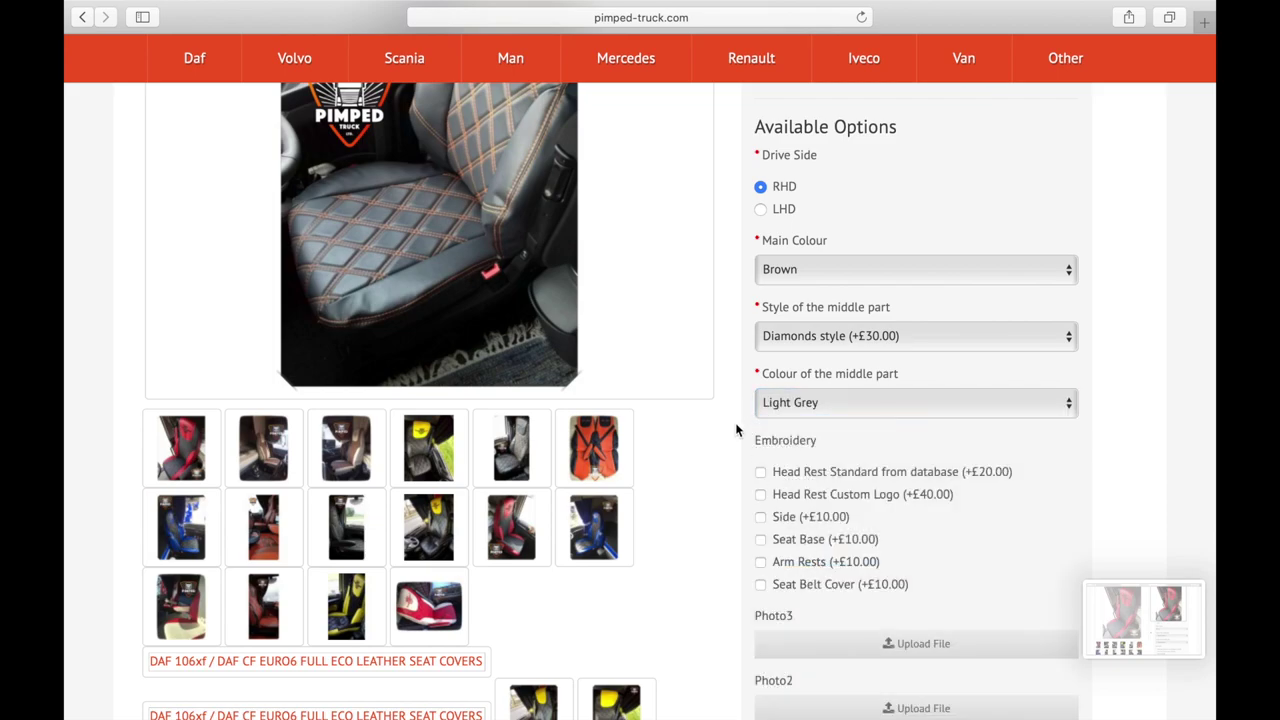
scroll(813, 616, down, 2)
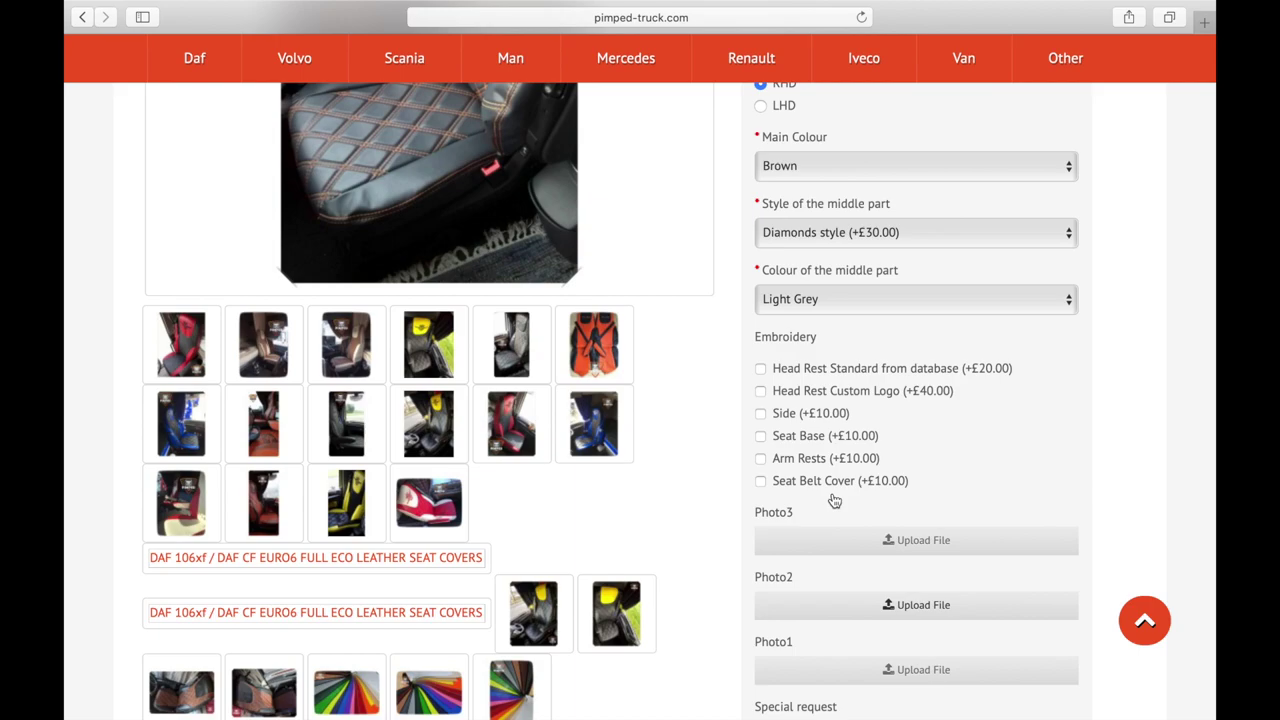
scroll(709, 385, down, 2)
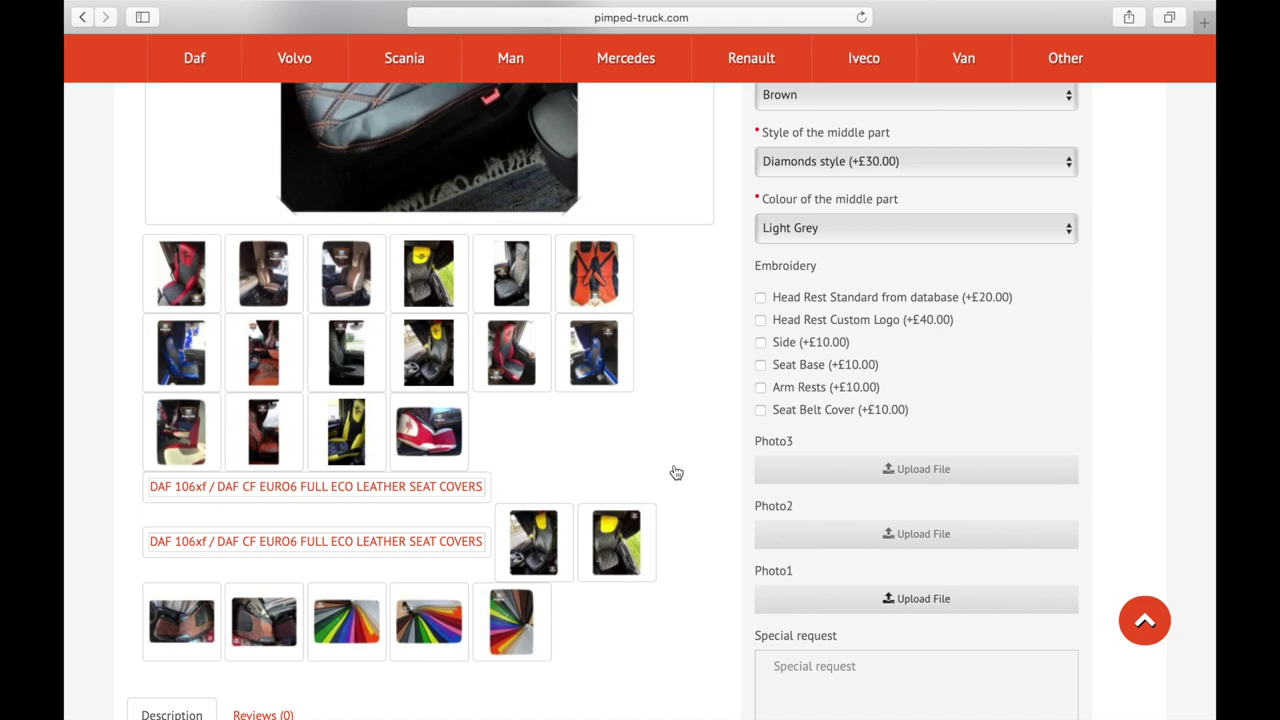
scroll(676, 472, down, 5)
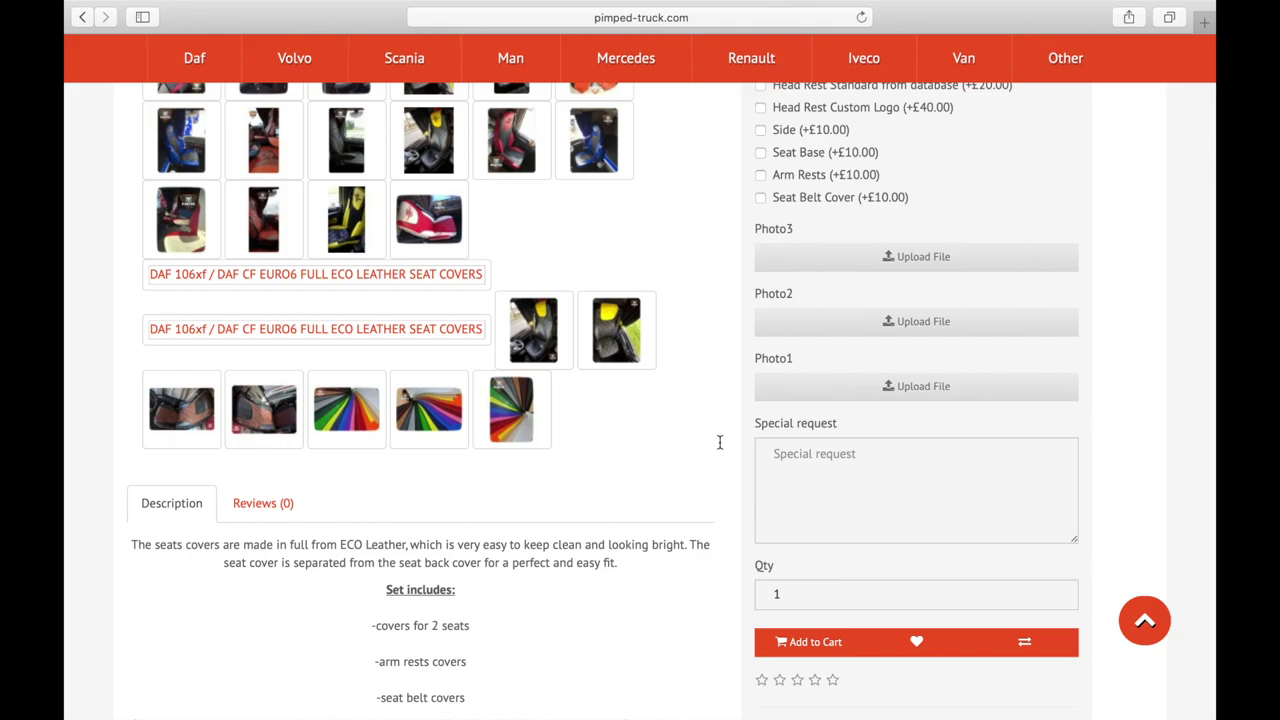
- Add the 'Head Rest Standard from database' embroidery option
scroll(719, 442, up, 5)
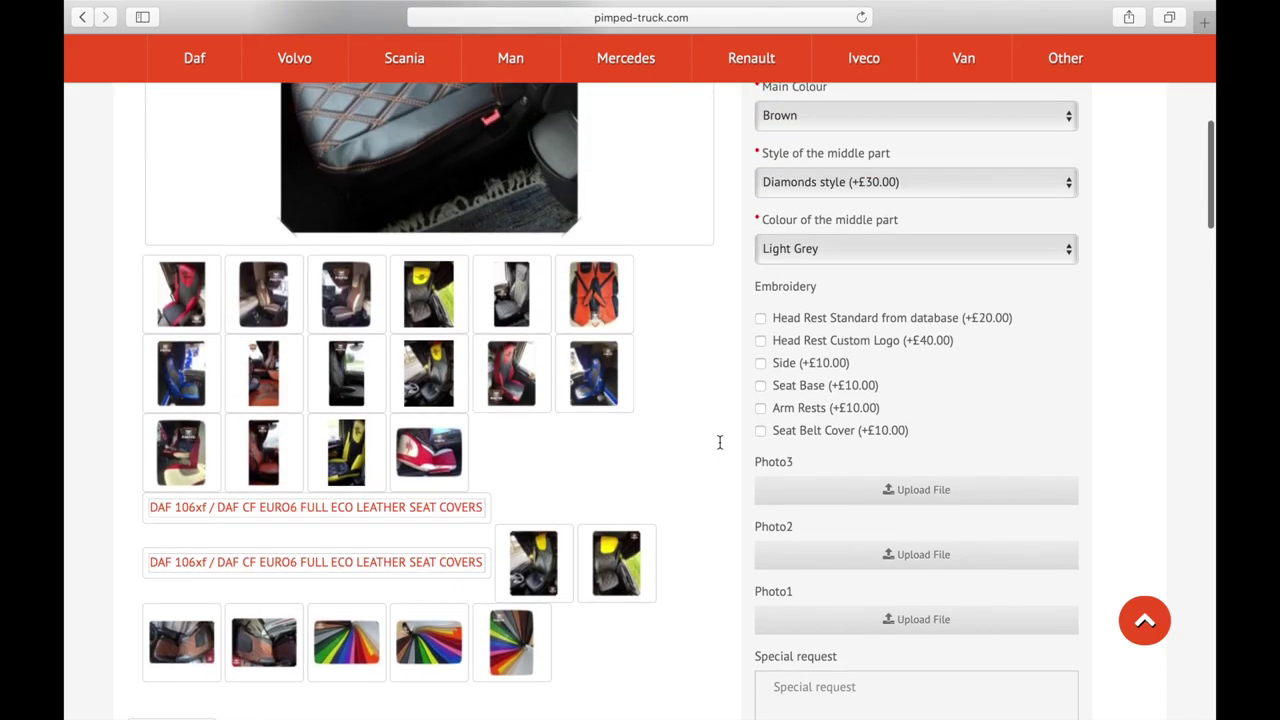
click(760, 318)
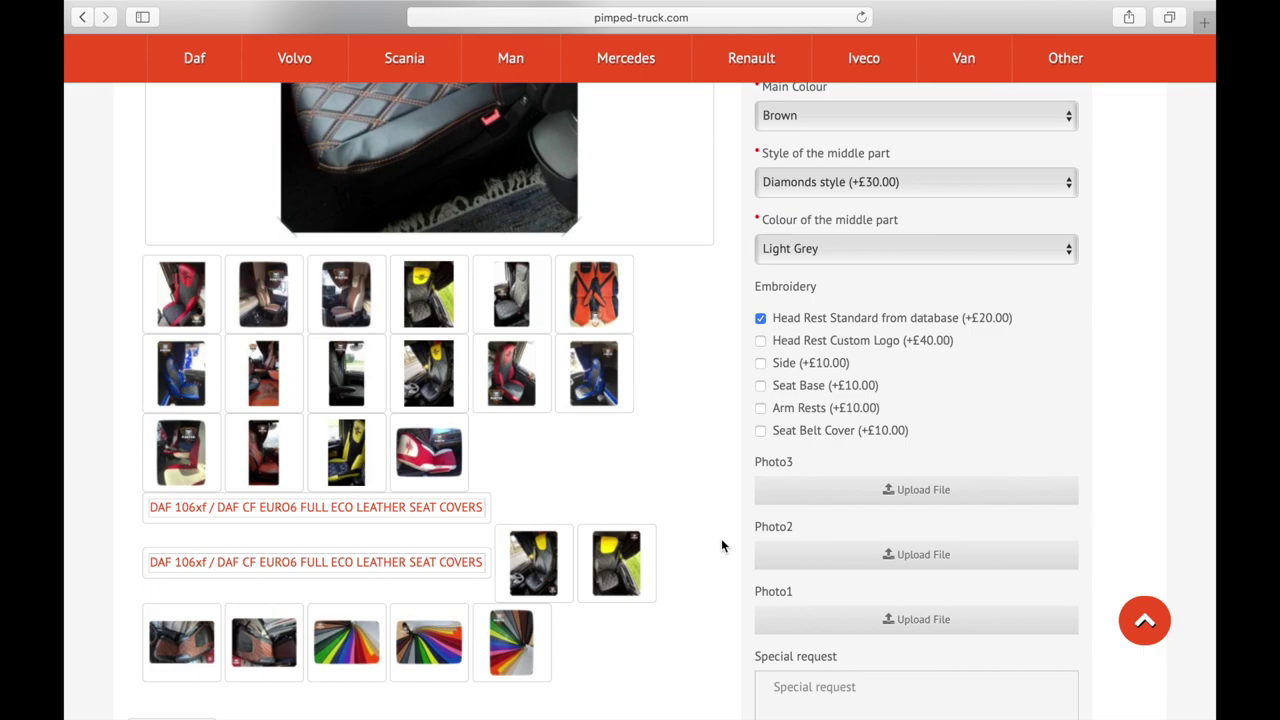
scroll(722, 545, up, 4)
scroll(722, 545, down, 10)
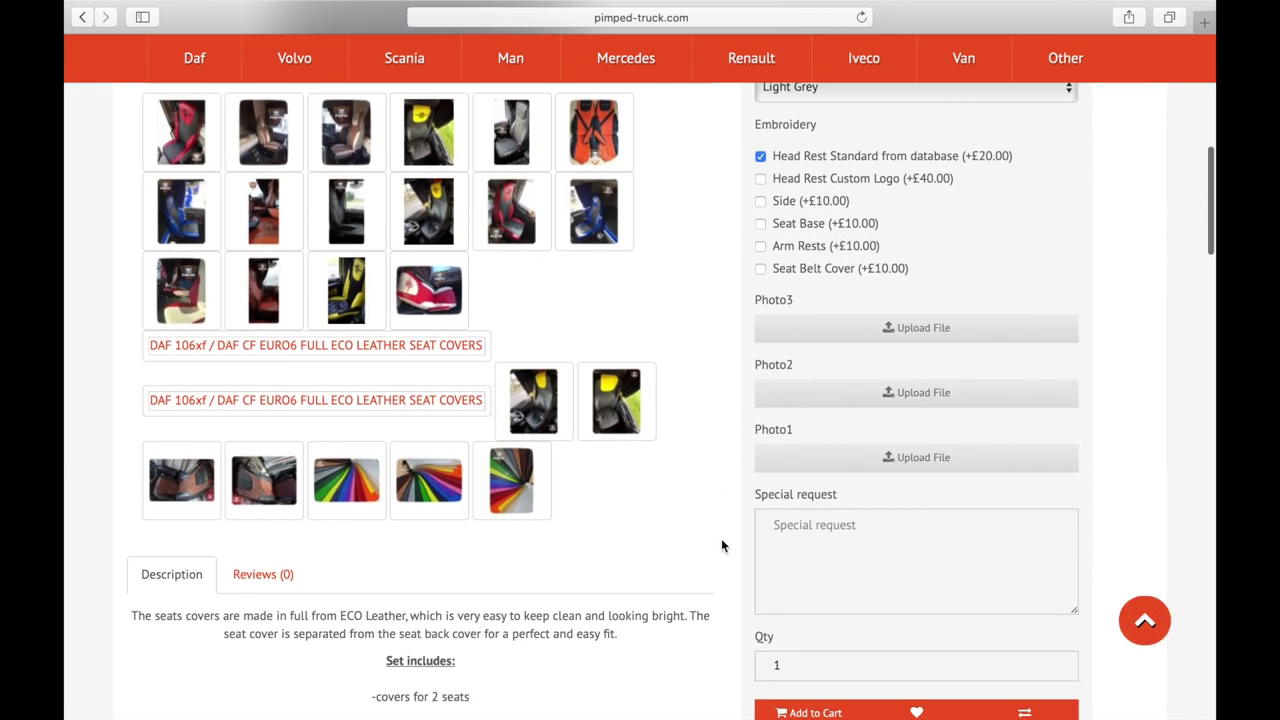
scroll(723, 547, down, 1)
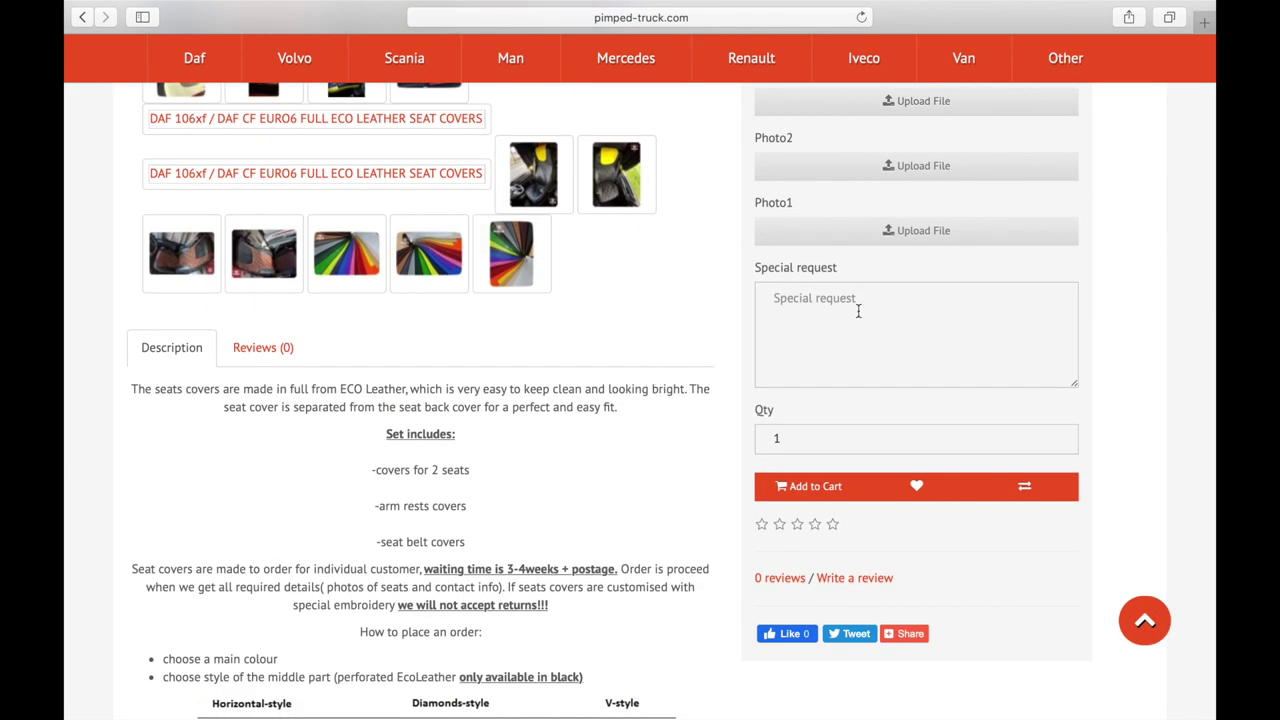
- Enter the special request 'black stiching' and add the seat covers to the cart
click(891, 312)
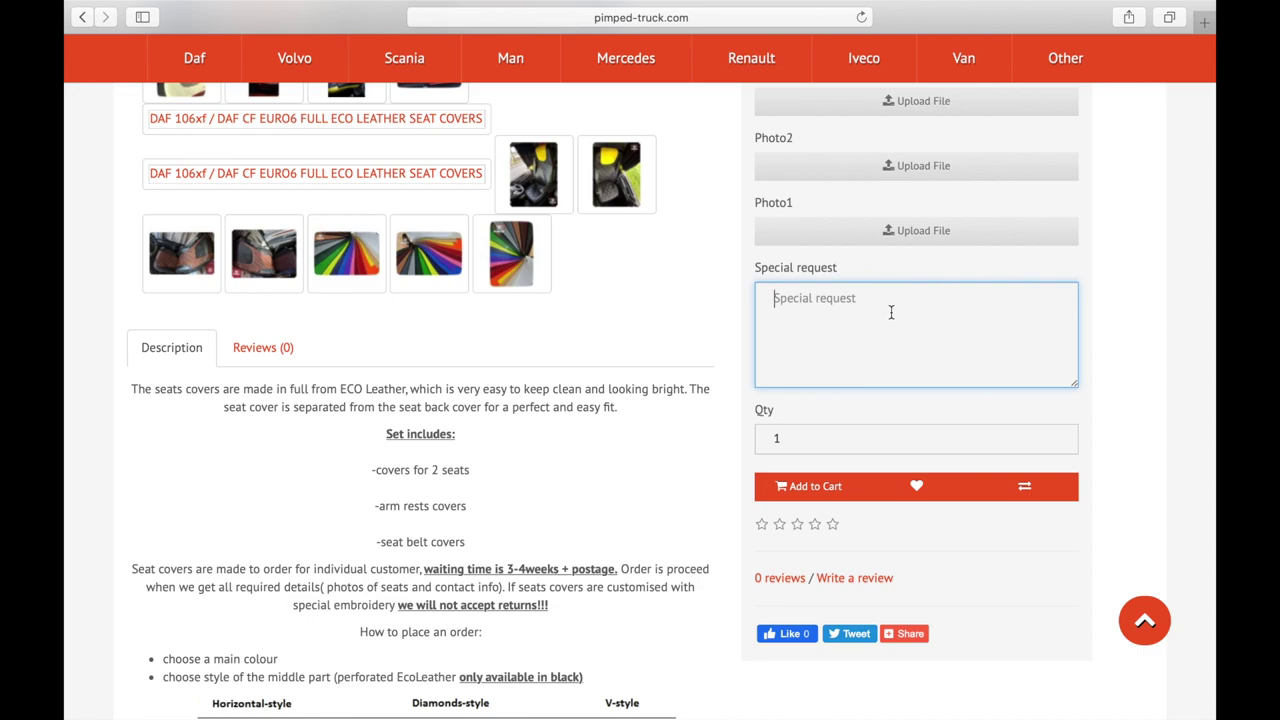
text(black stiching)
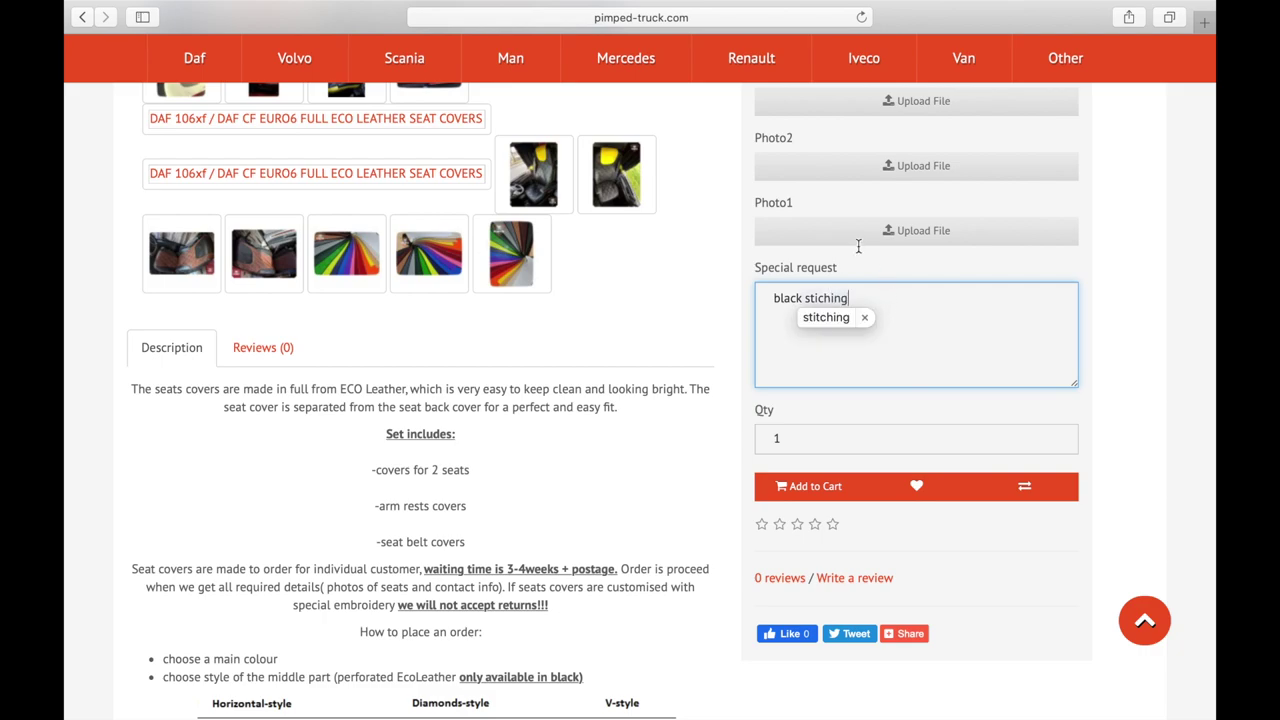
click(743, 363)
scroll(805, 606, up, 3)
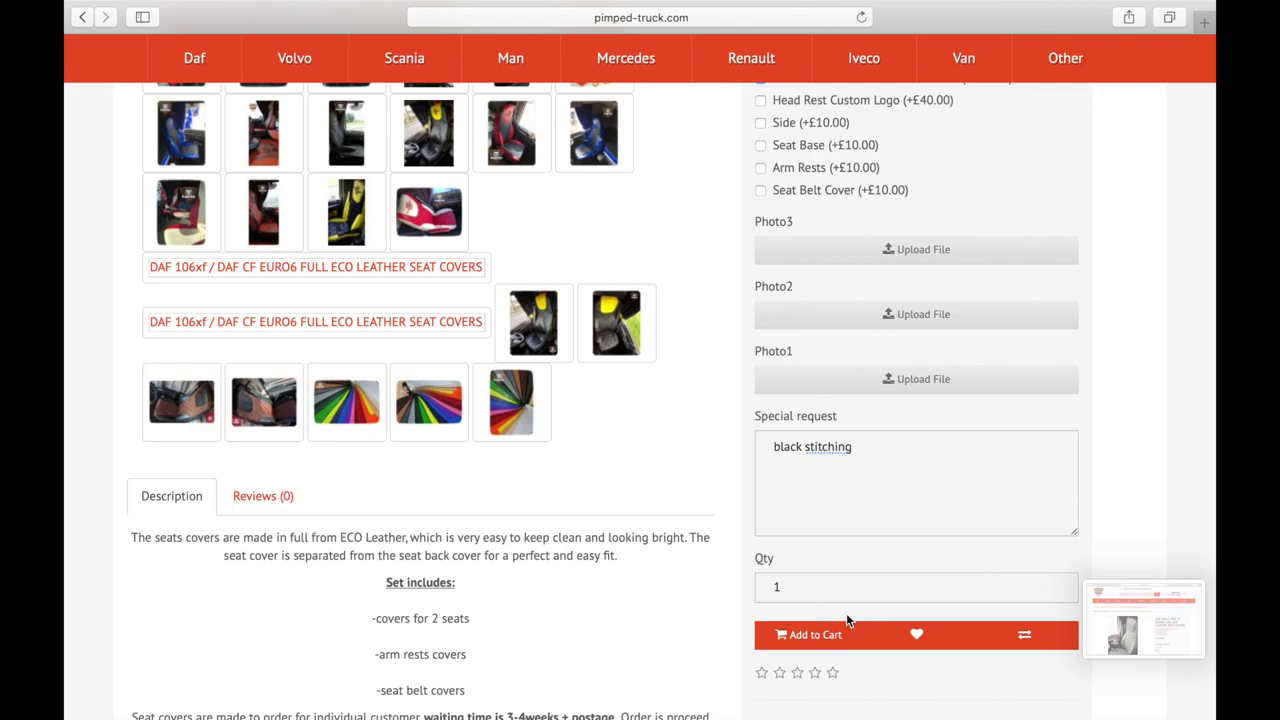
click(803, 637)
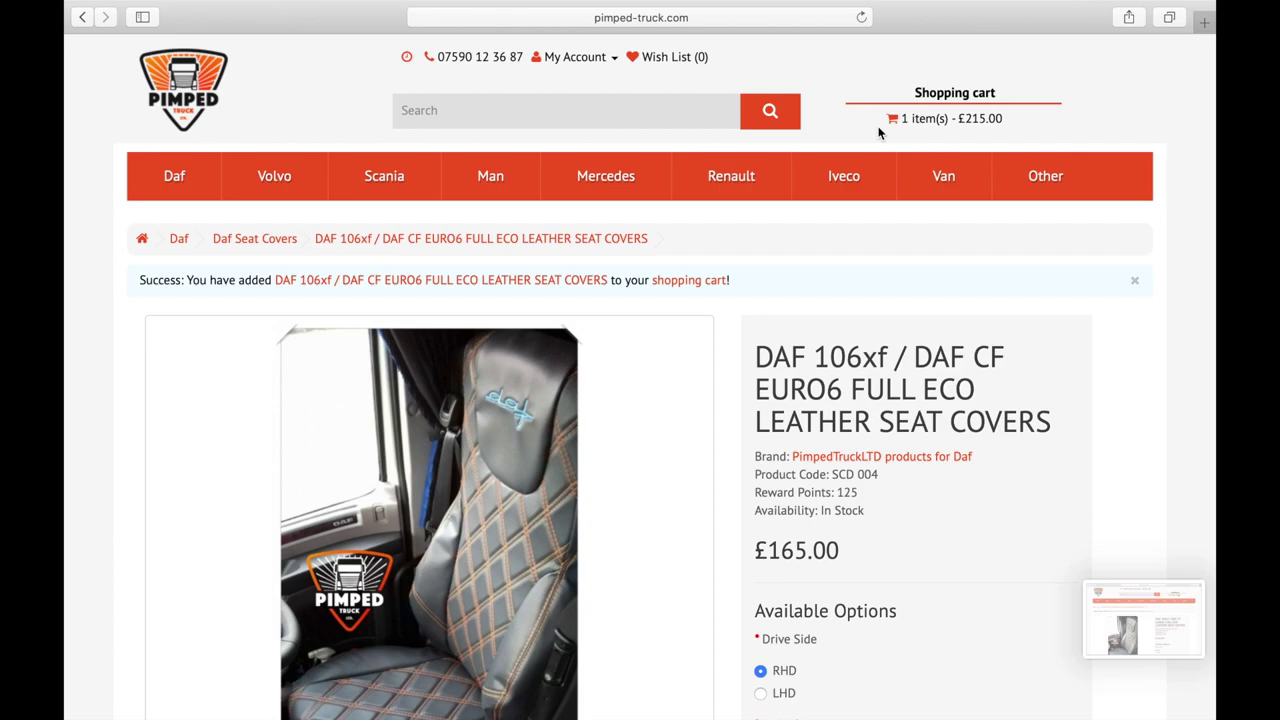
- Review the cart's single DAF seat-cover item totalling £215.00 and proceed to checkout
click(933, 121)
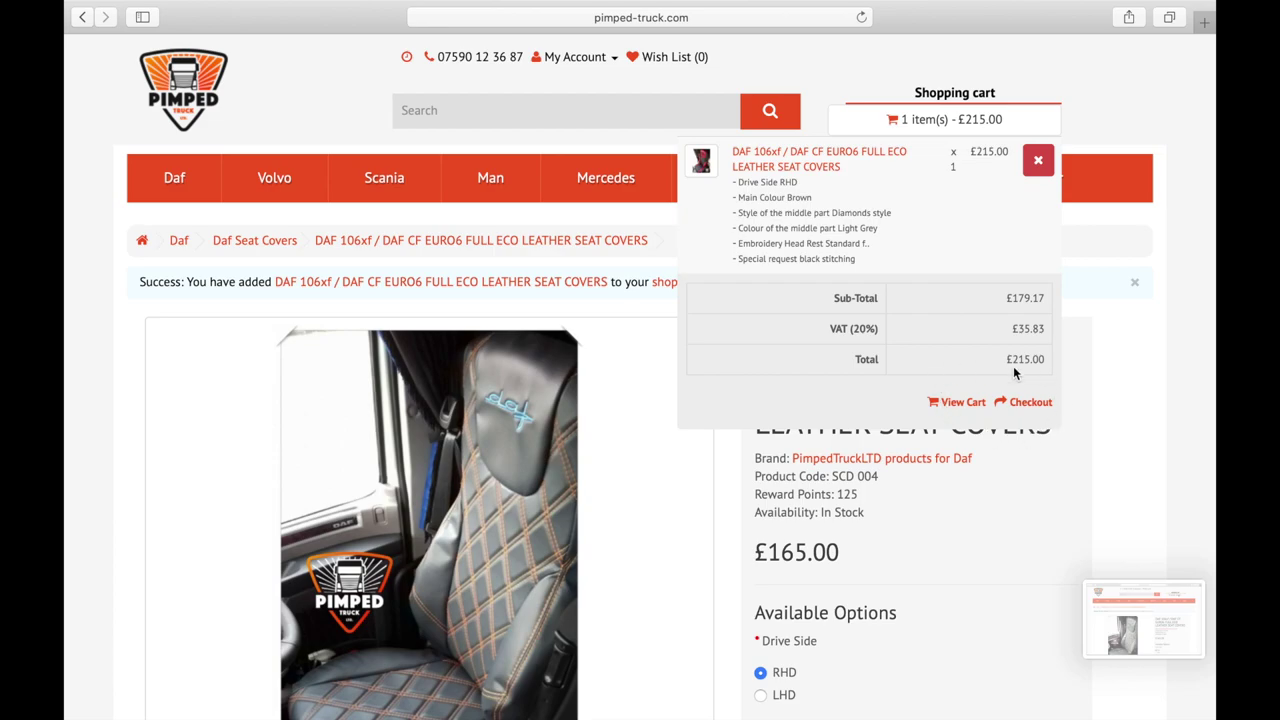
click(1033, 404)
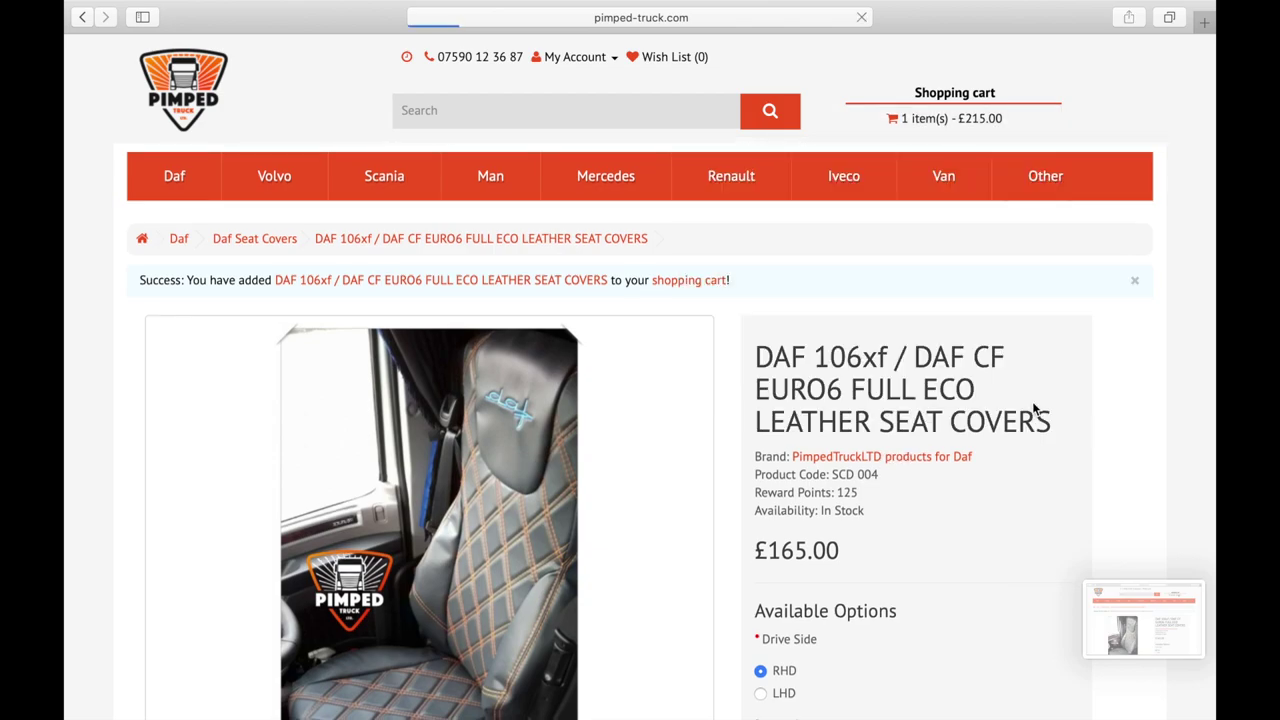
- Check out as a guest and complete billing details, keeping delivery at the same address
scroll(523, 288, down, 2)
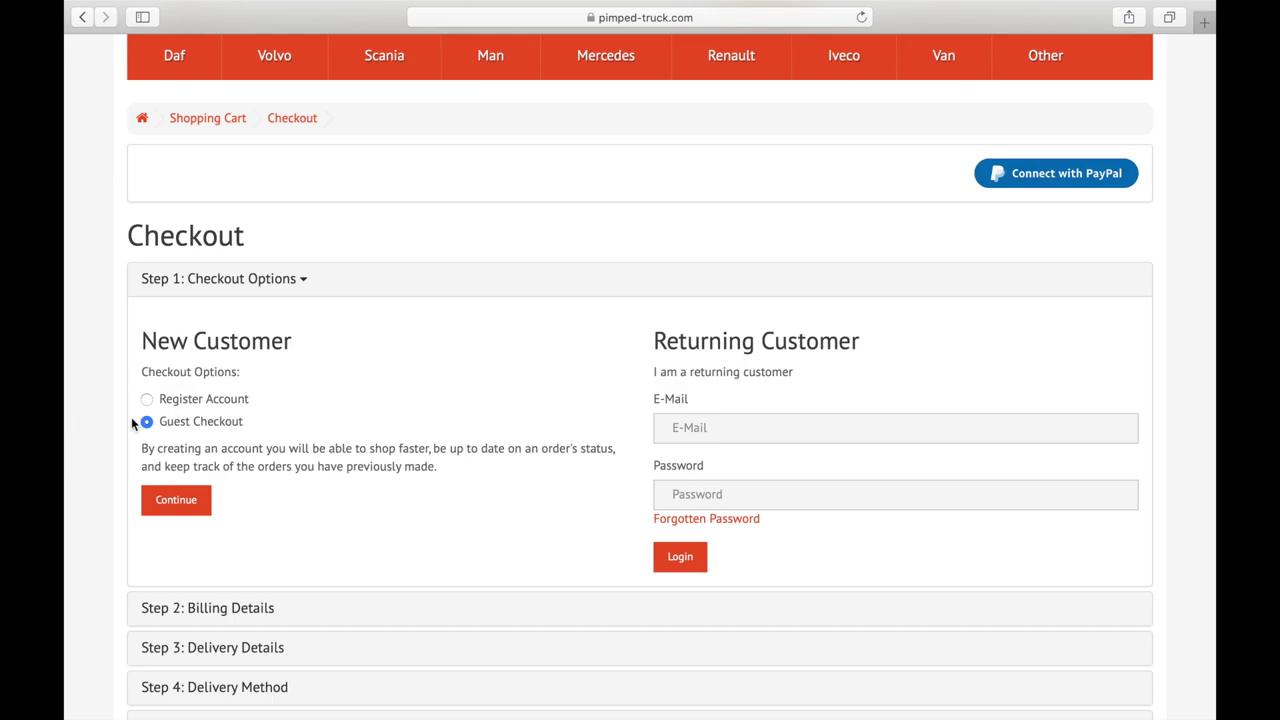
scroll(319, 452, down, 2)
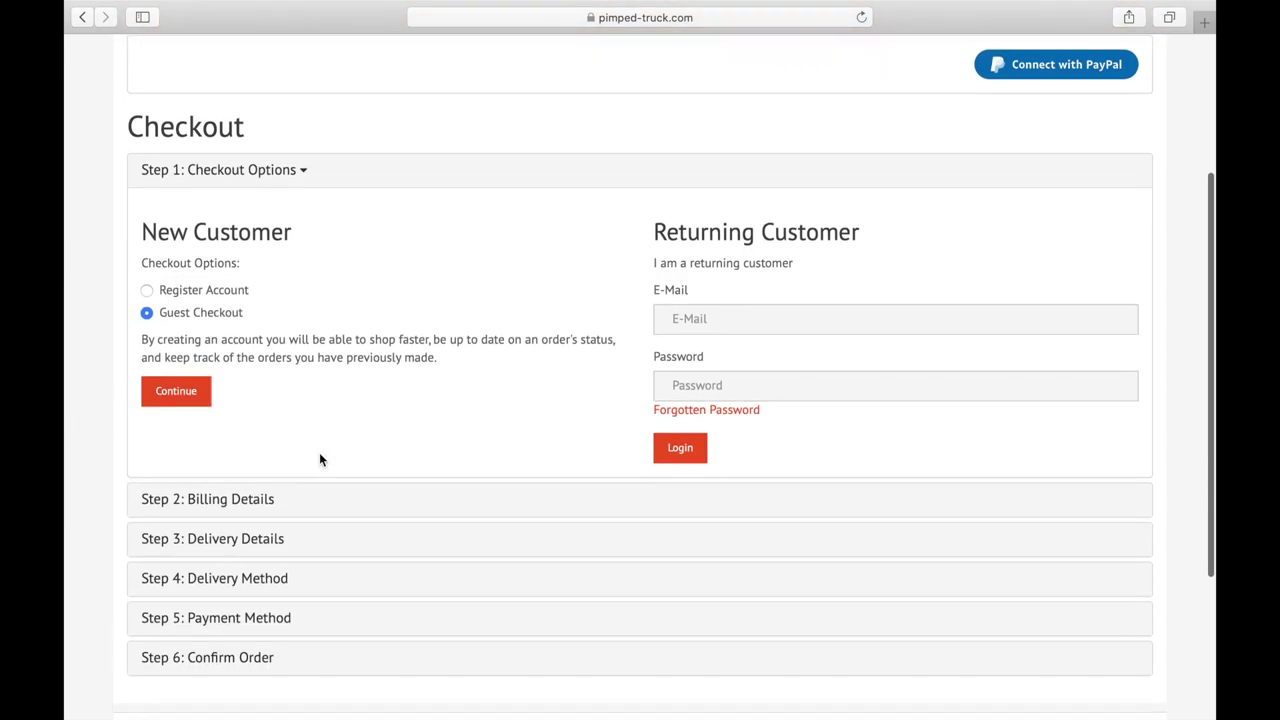
click(172, 392)
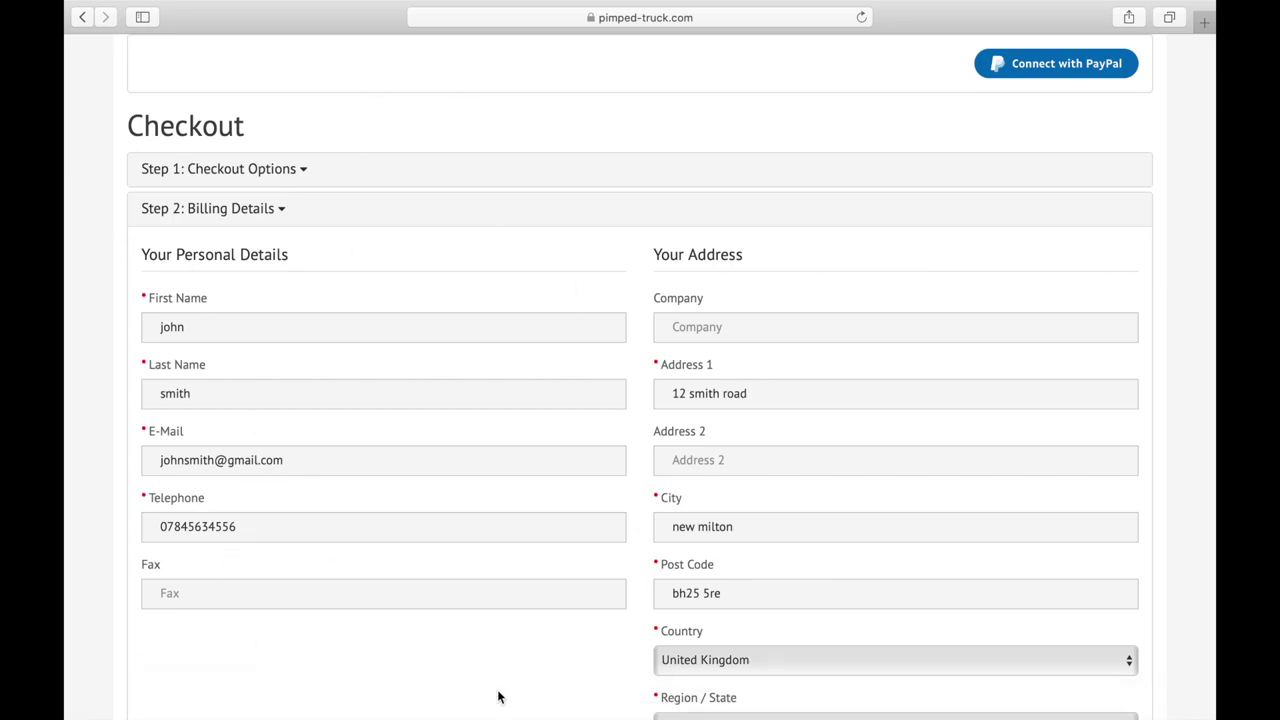
scroll(497, 694, down, 7)
scroll(497, 697, up, 7)
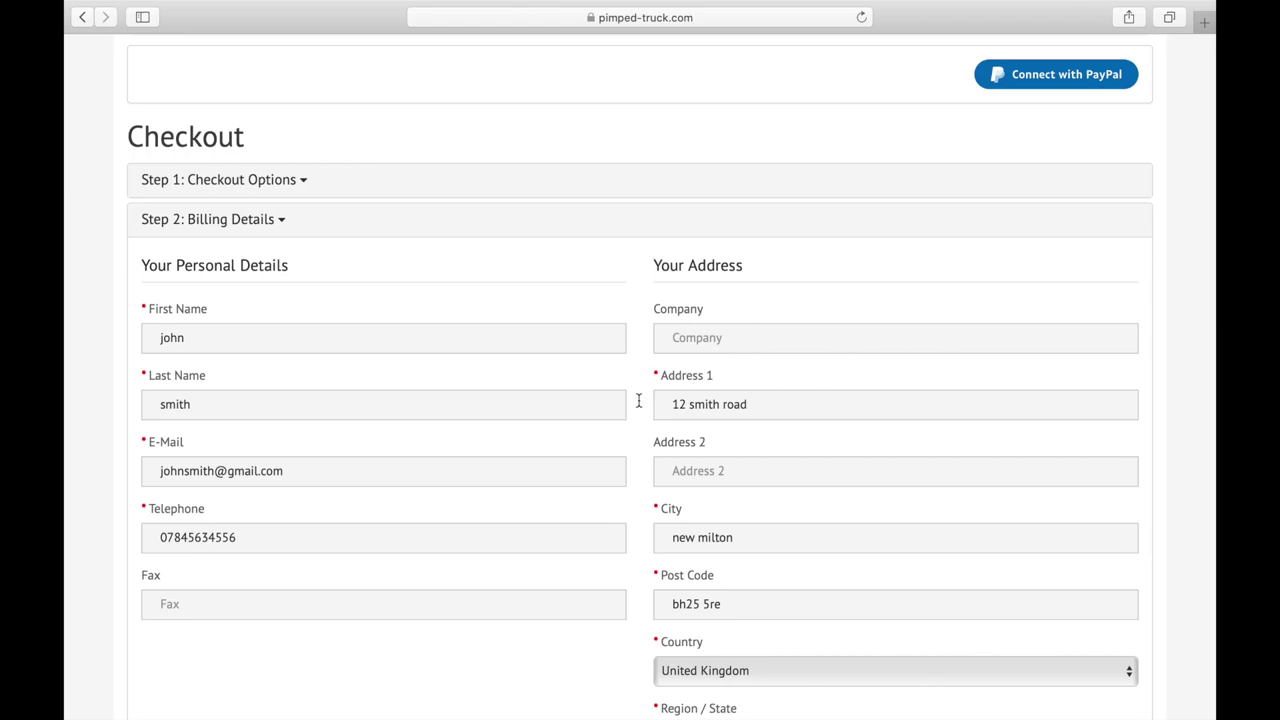
scroll(757, 534, down, 5)
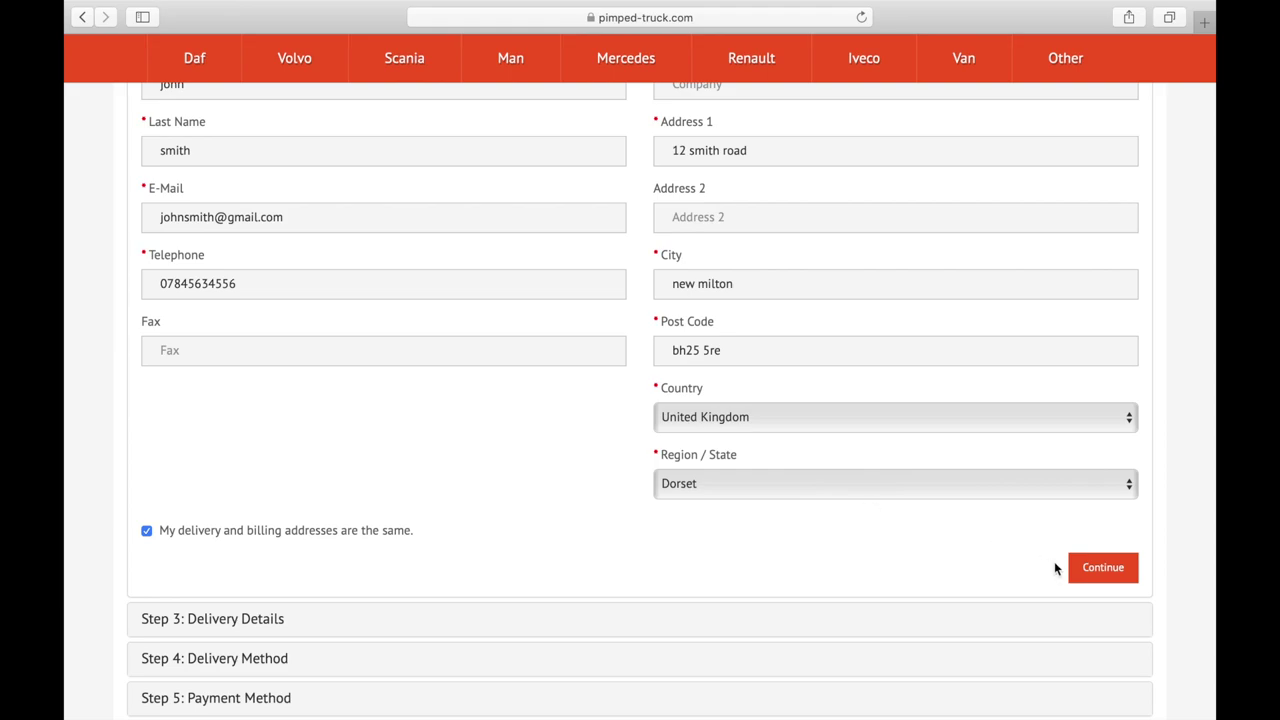
- Submit the billing details and accept the 3-5days shipping at £1.99
click(1108, 573)
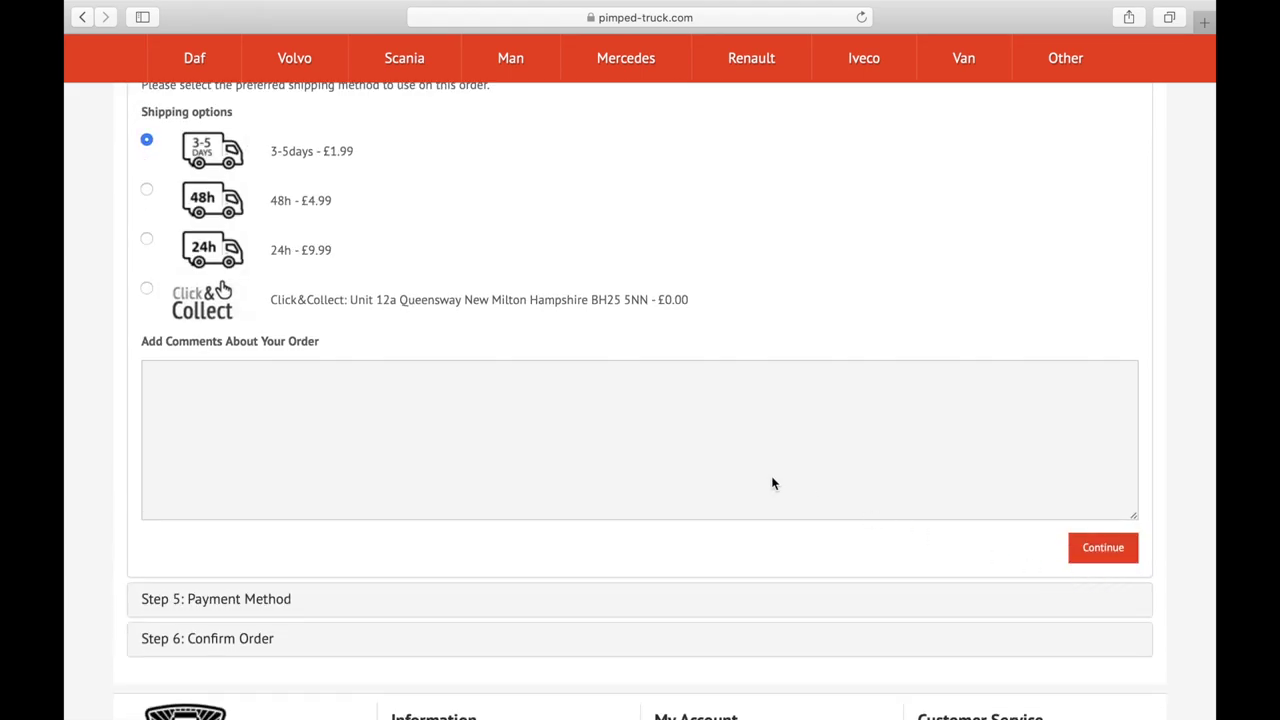
scroll(418, 383, up, 5)
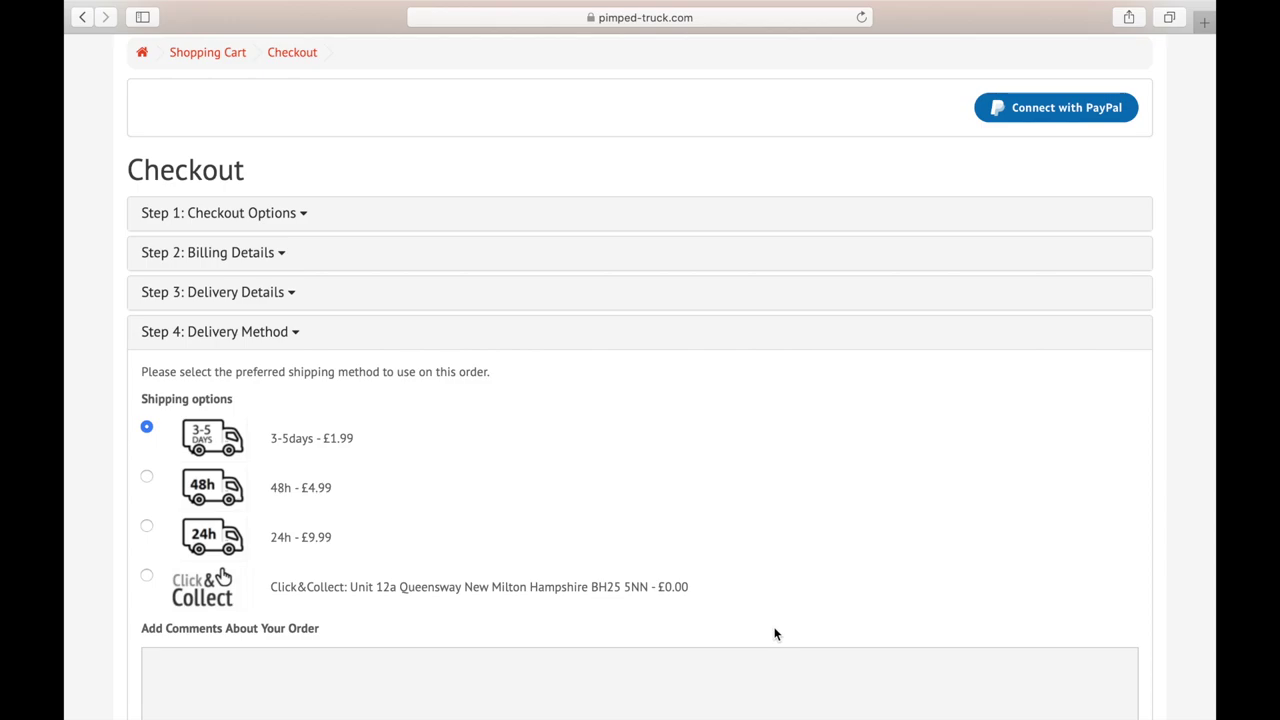
scroll(774, 633, down, 4)
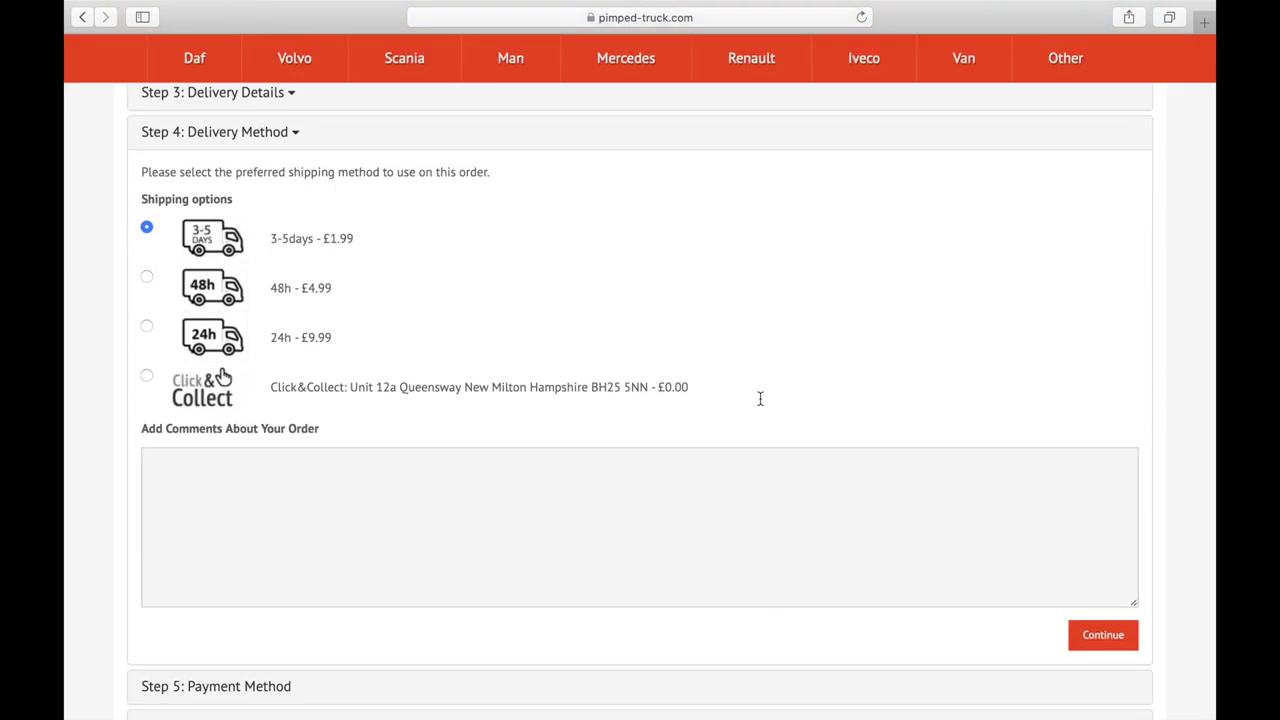
scroll(925, 541, down, 2)
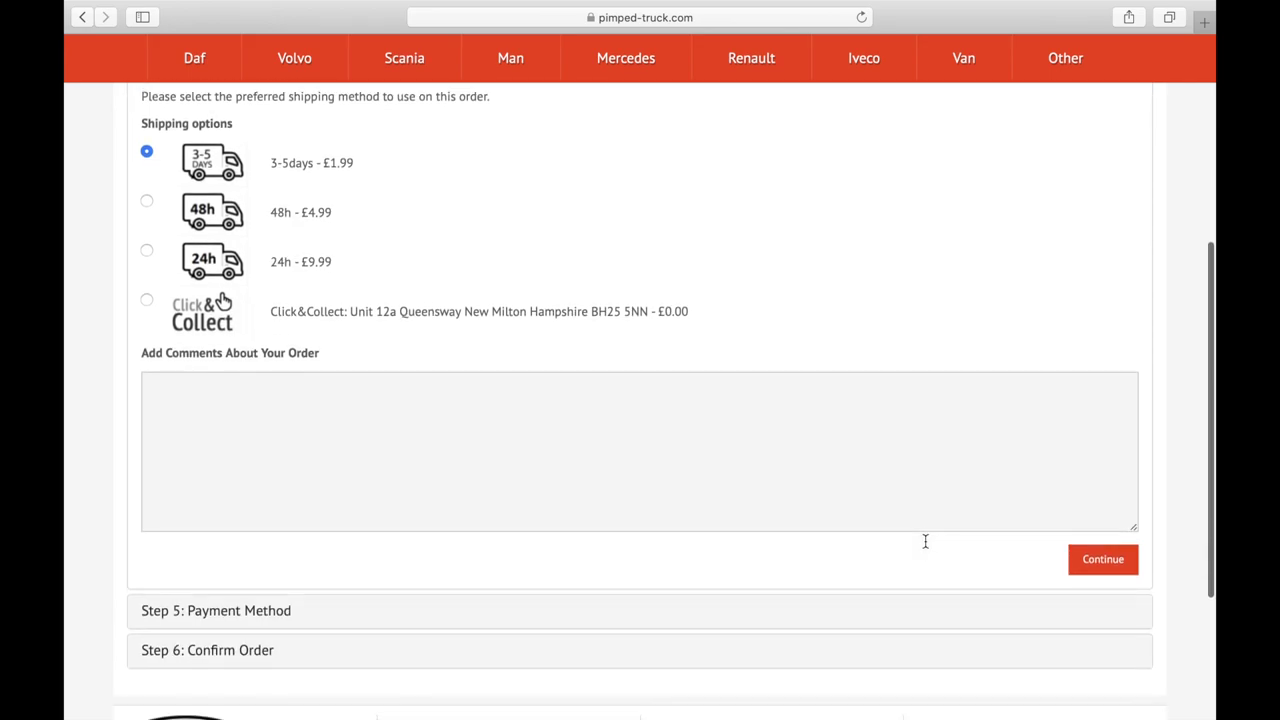
click(1116, 563)
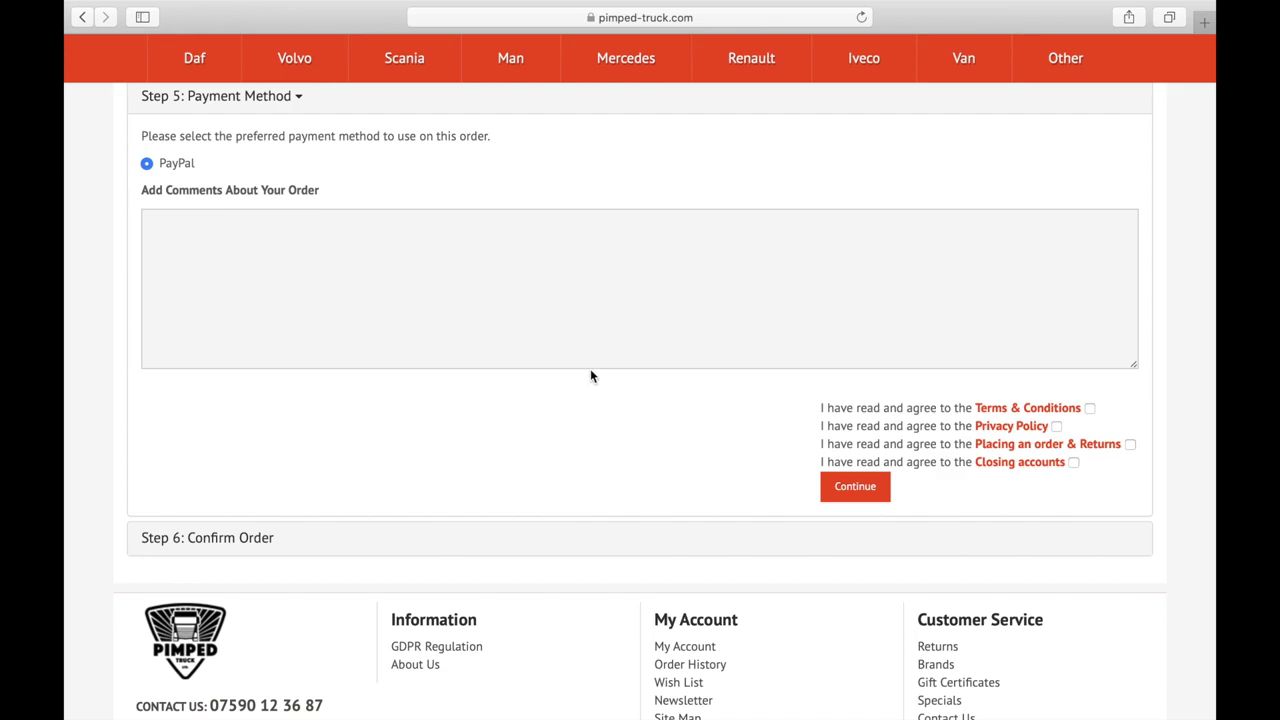
- Agree to Terms & Conditions, Privacy Policy, Placing an order & Returns, and Closing accounts terms
scroll(591, 374, down, 3)
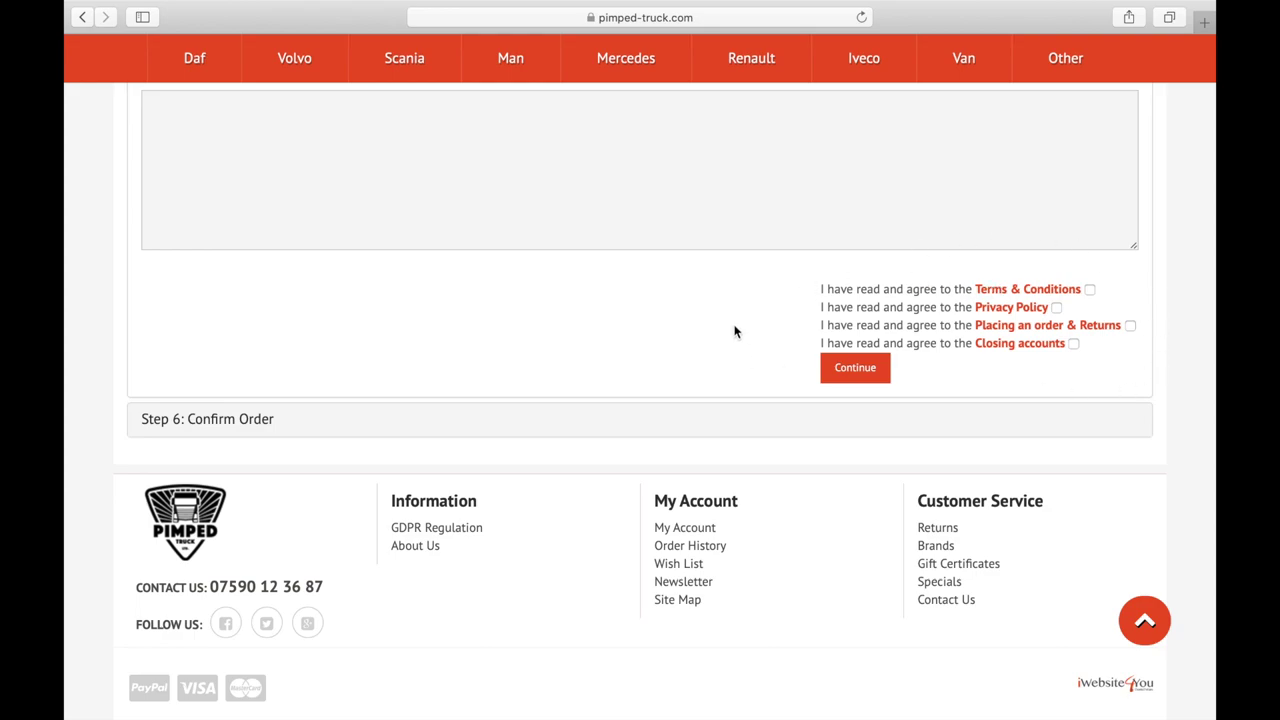
click(1089, 290)
click(1057, 307)
click(1129, 326)
click(1073, 344)
click(866, 370)
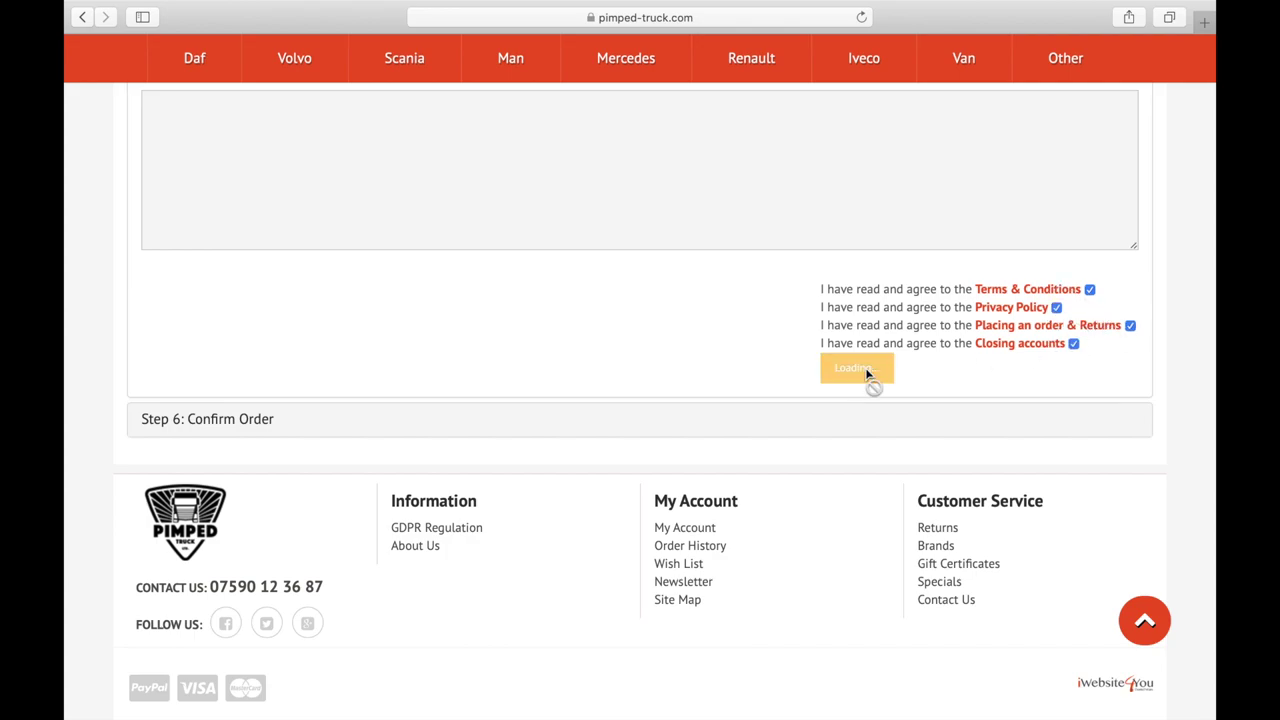
- Review the order table and confirm the £217.39 order for PayPal payment
scroll(866, 374, down, 3)
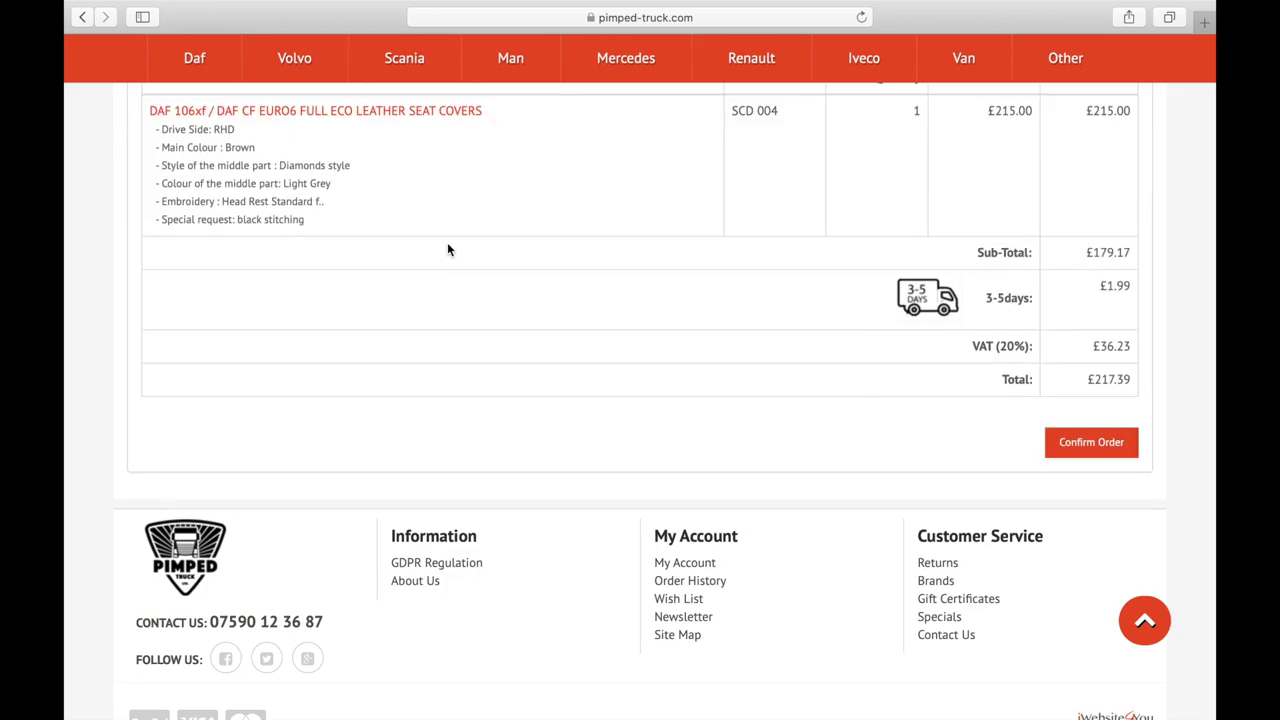
scroll(357, 234, up, 4)
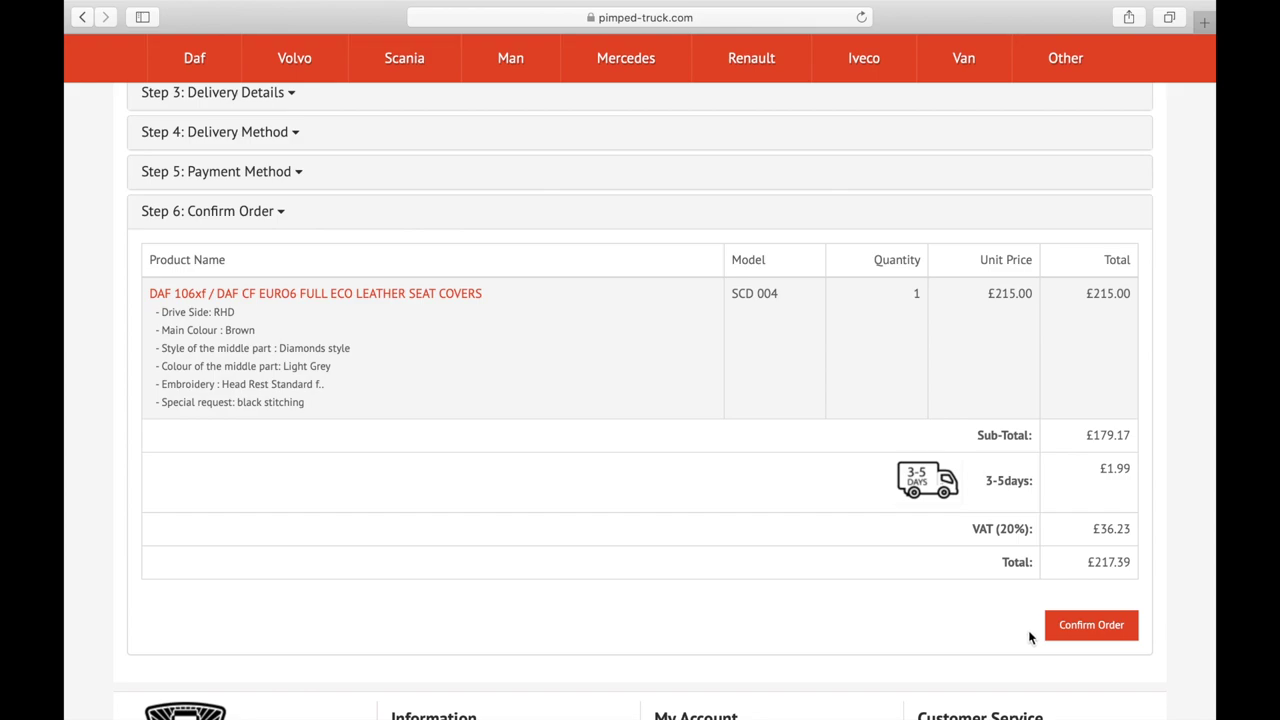
click(1091, 625)
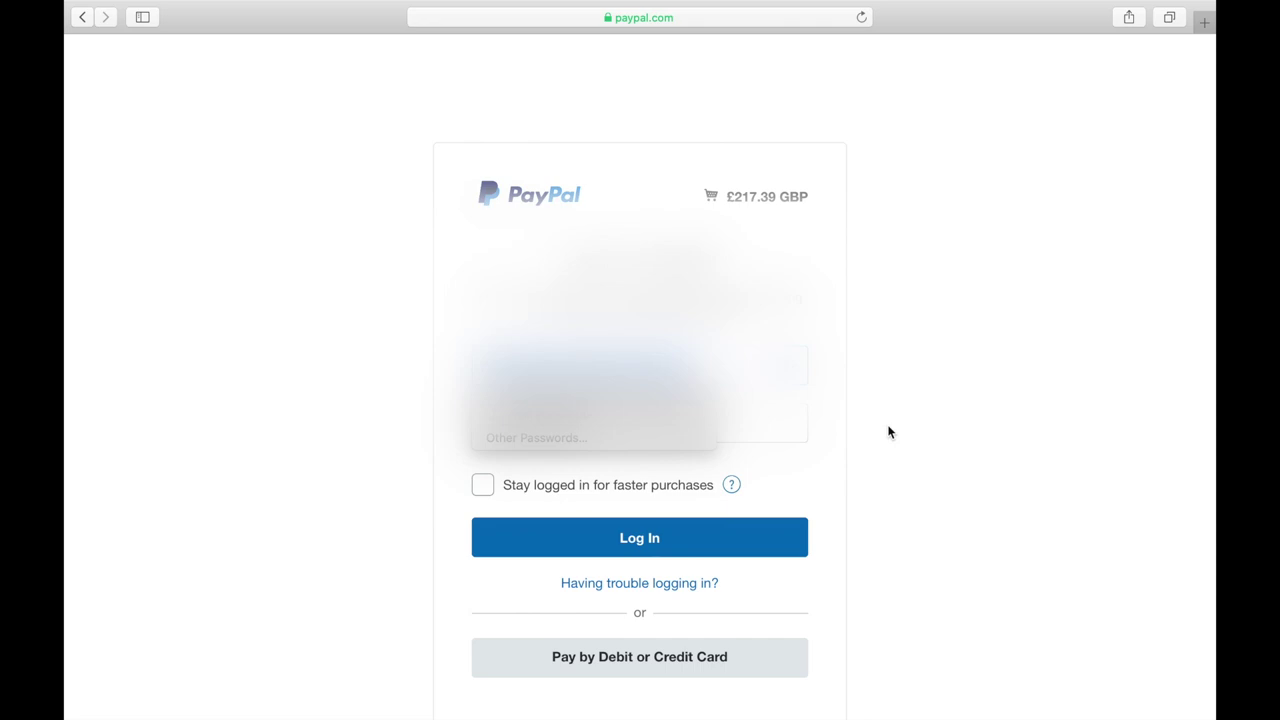
- On PayPal's £217.39 login page, choose Pay by Debit or Credit Card
scroll(890, 432, down, 1)
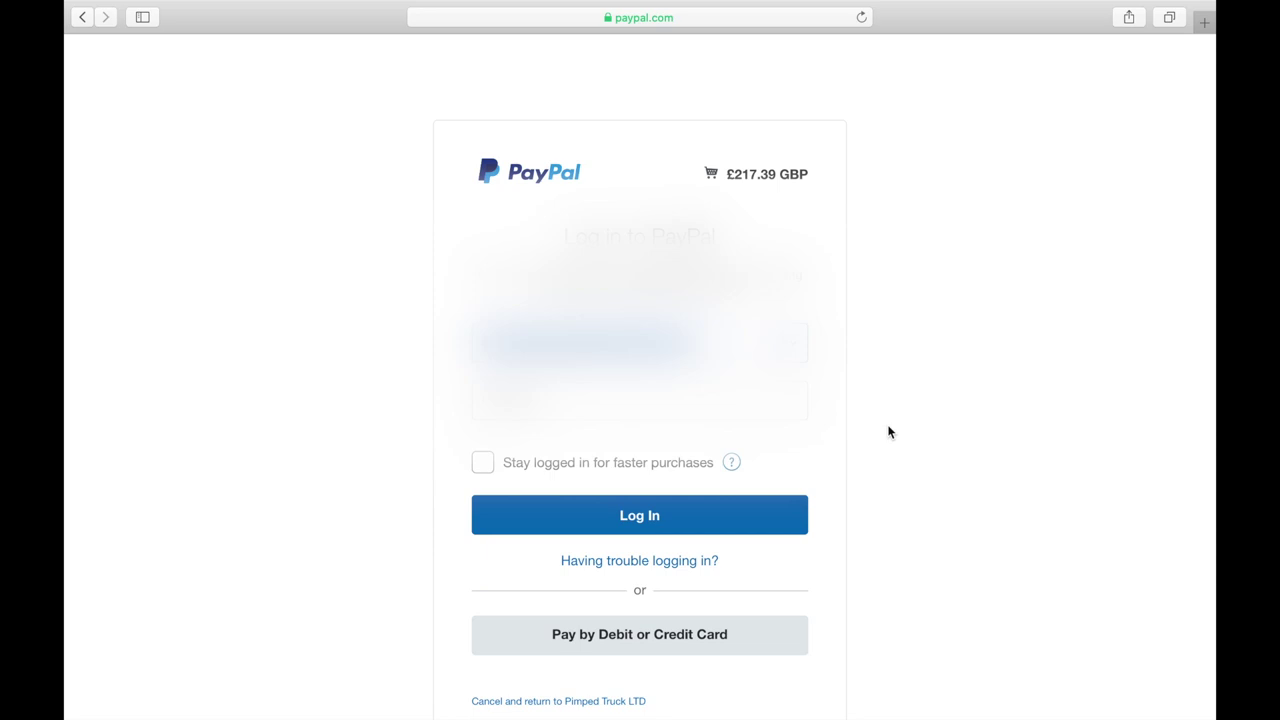
scroll(890, 432, down, 1)
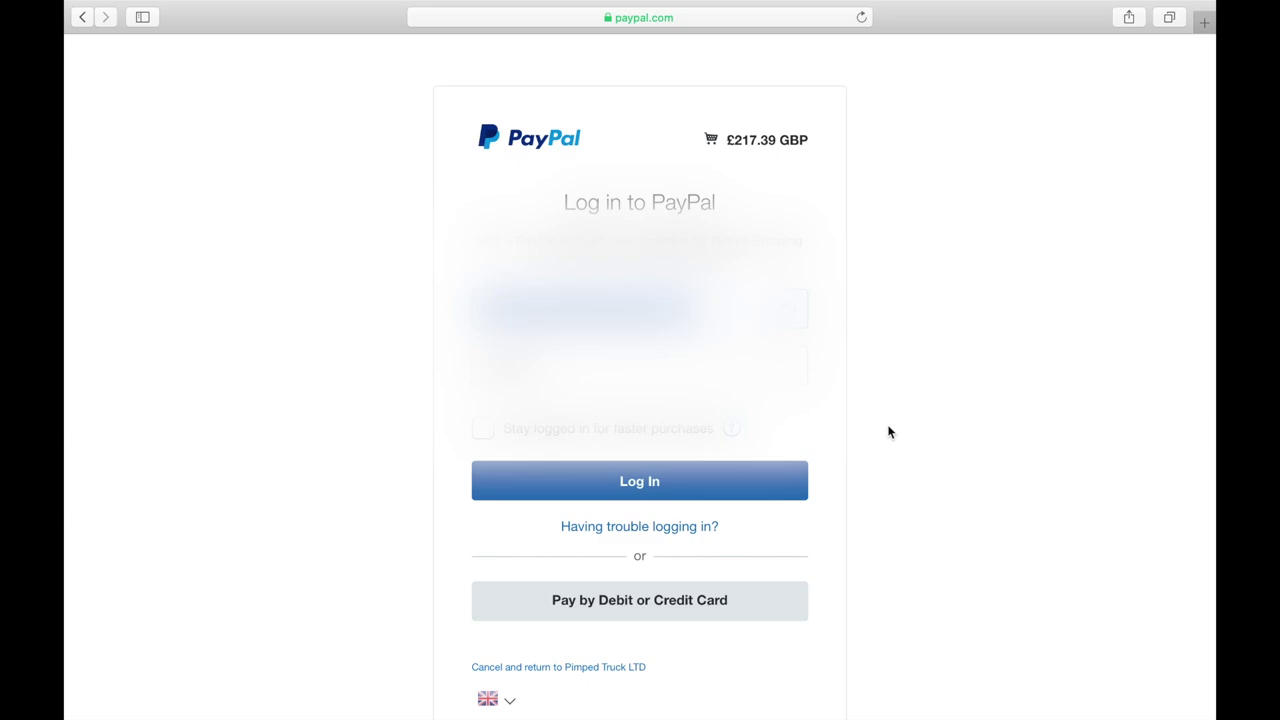
scroll(890, 432, down, 2)
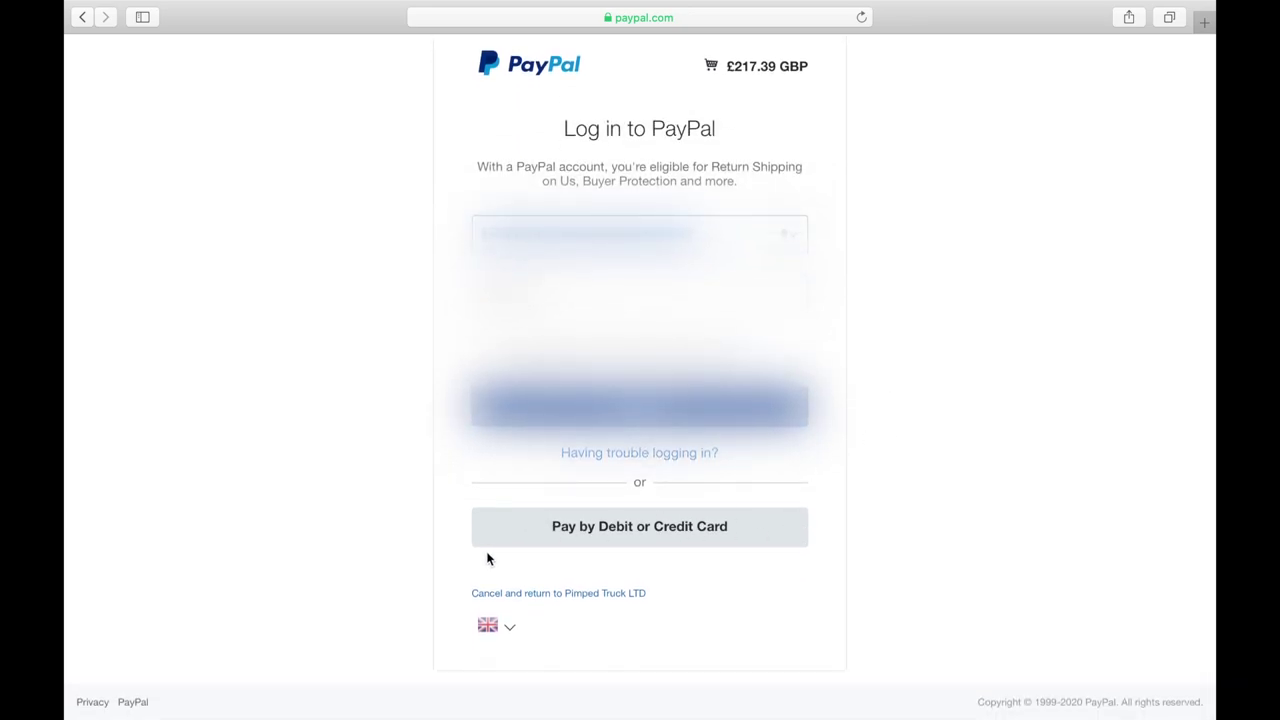
click(672, 528)
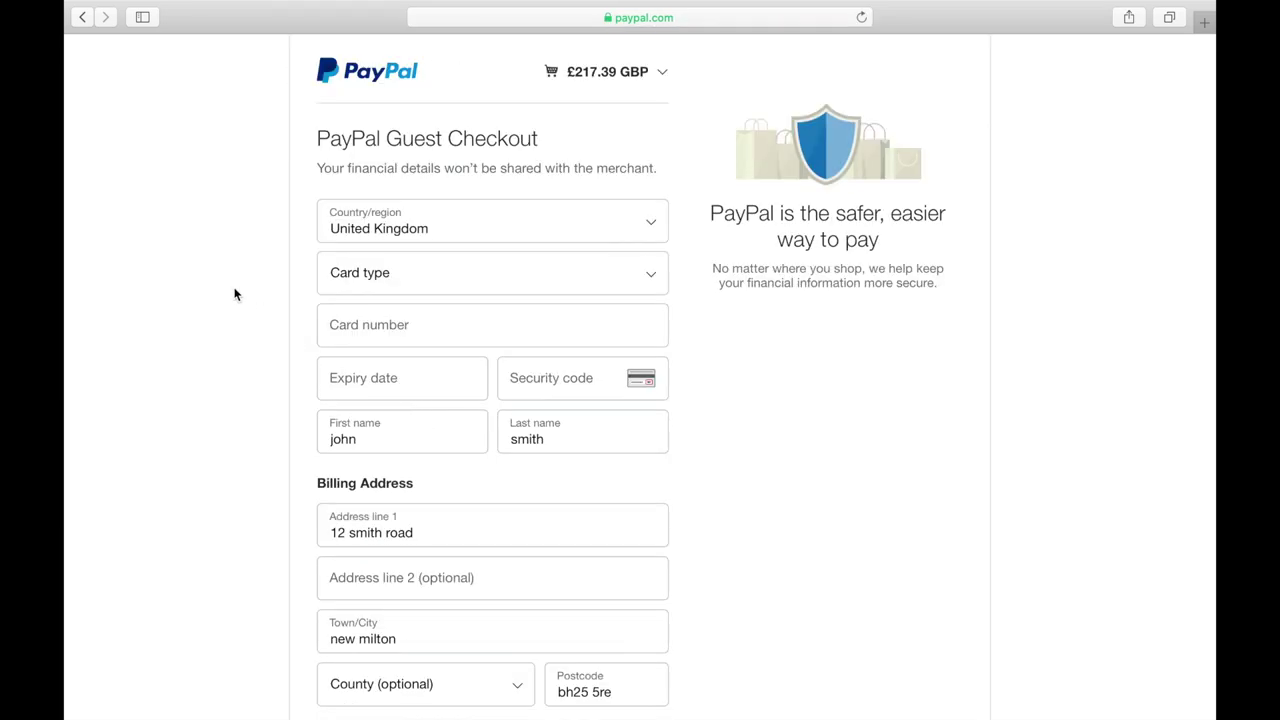
- Scroll through PayPal's prefilled guest card form down to the Pay Now button
scroll(274, 360, down, 3)
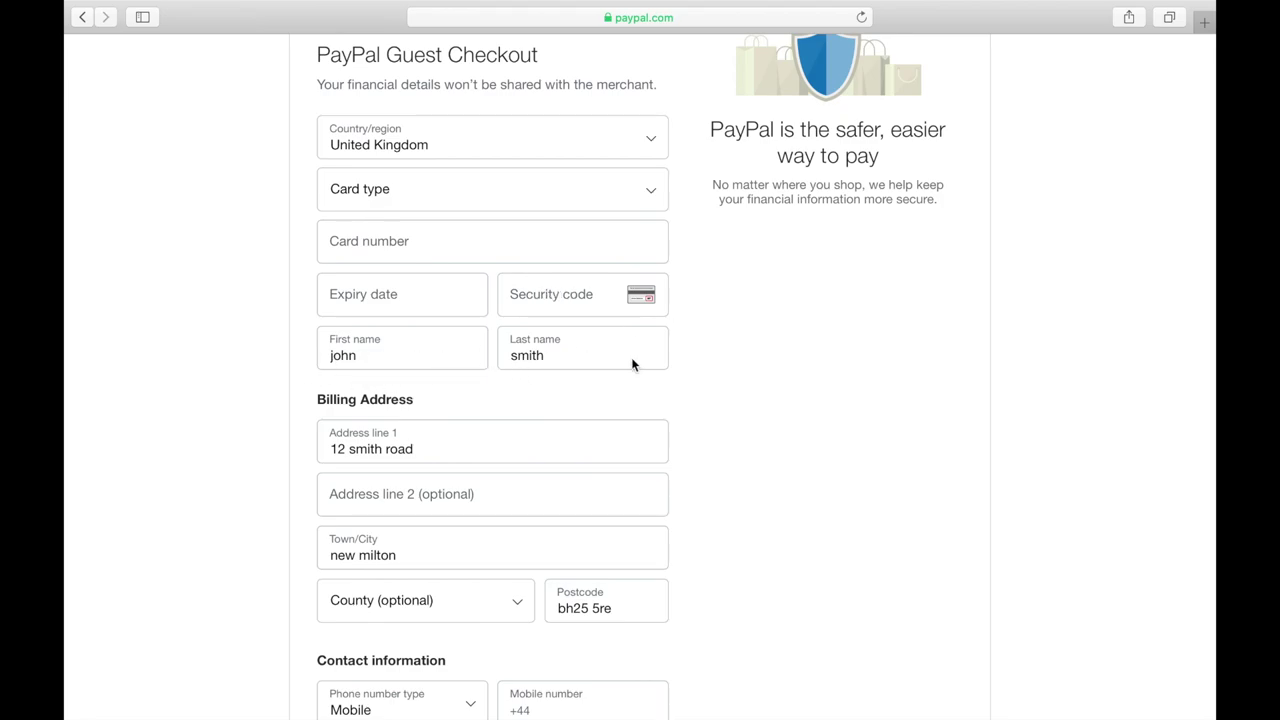
scroll(211, 490, down, 5)
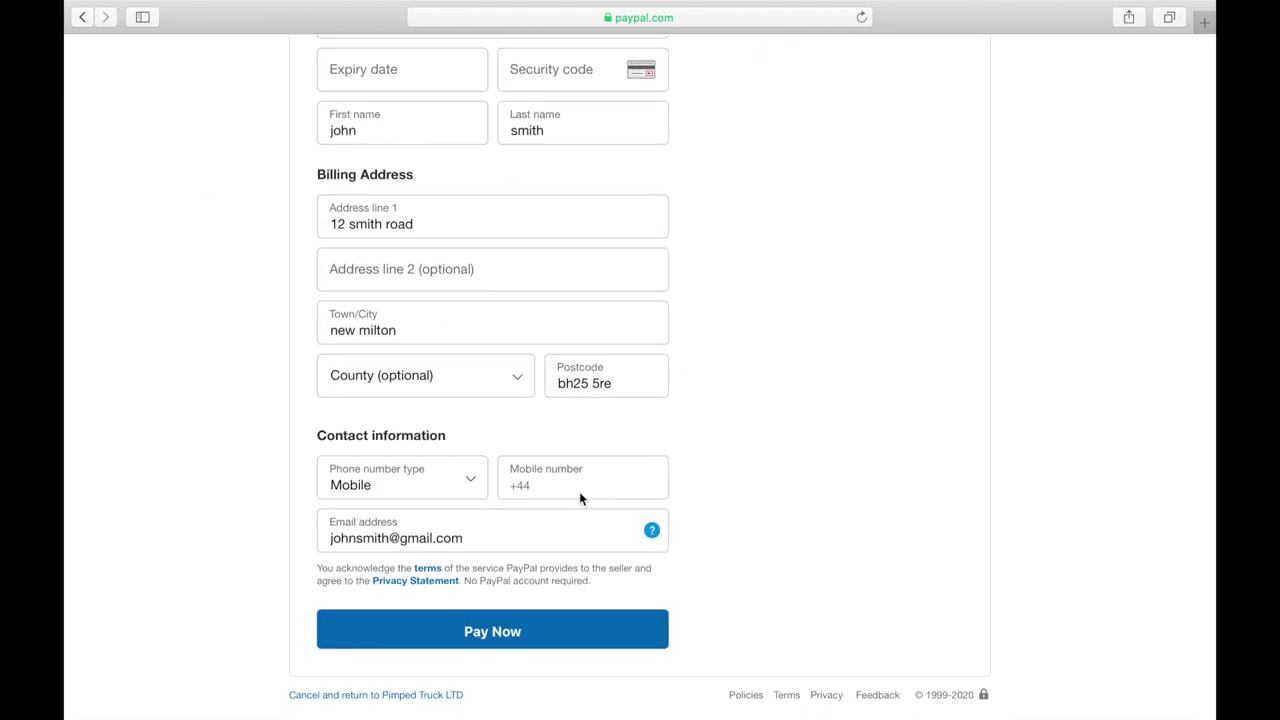